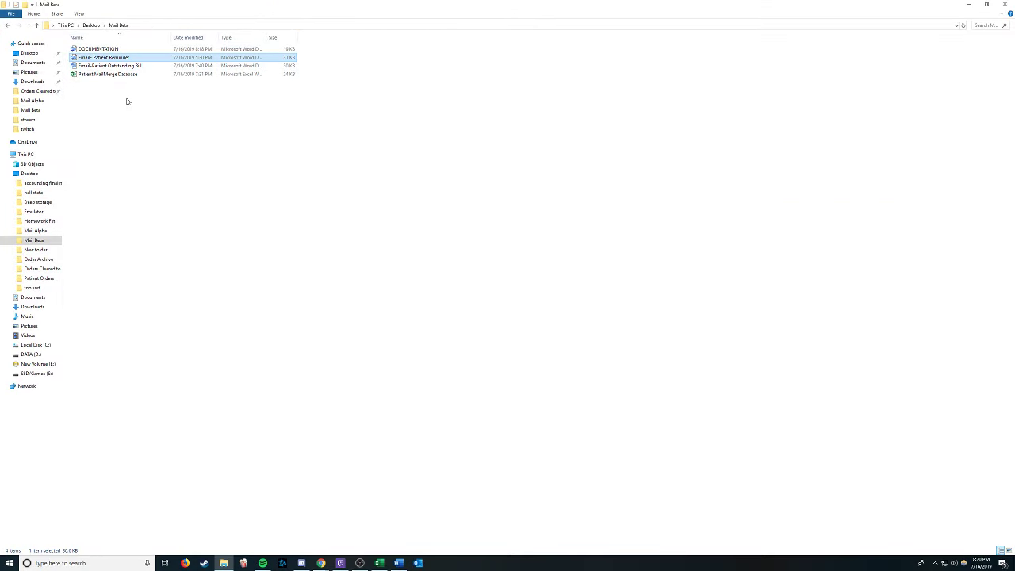
# Open the Patient MailMerge Database workbook from the Mail Beta folder.
pyautogui.click(112, 49)
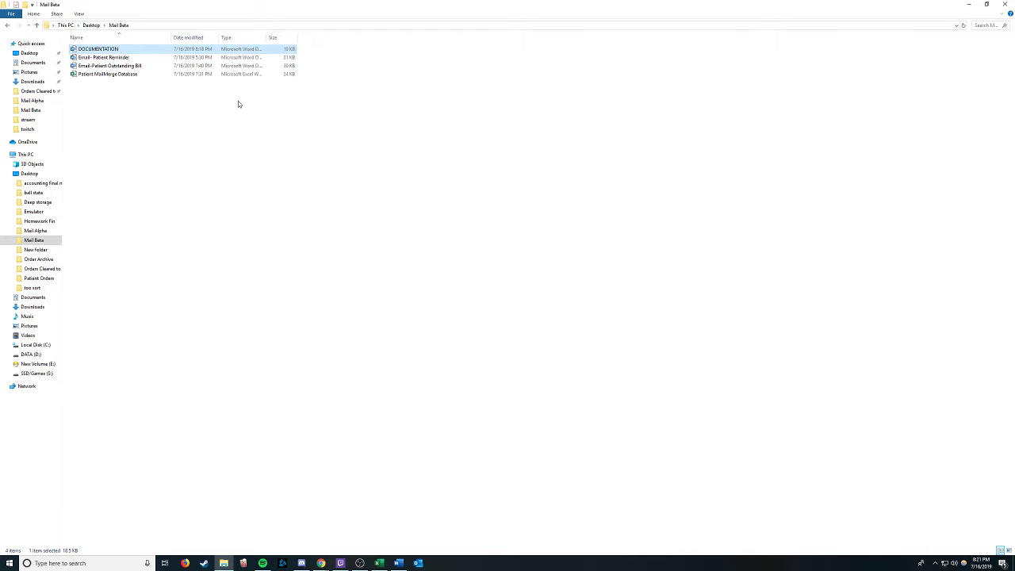
pyautogui.doubleClick(131, 76)
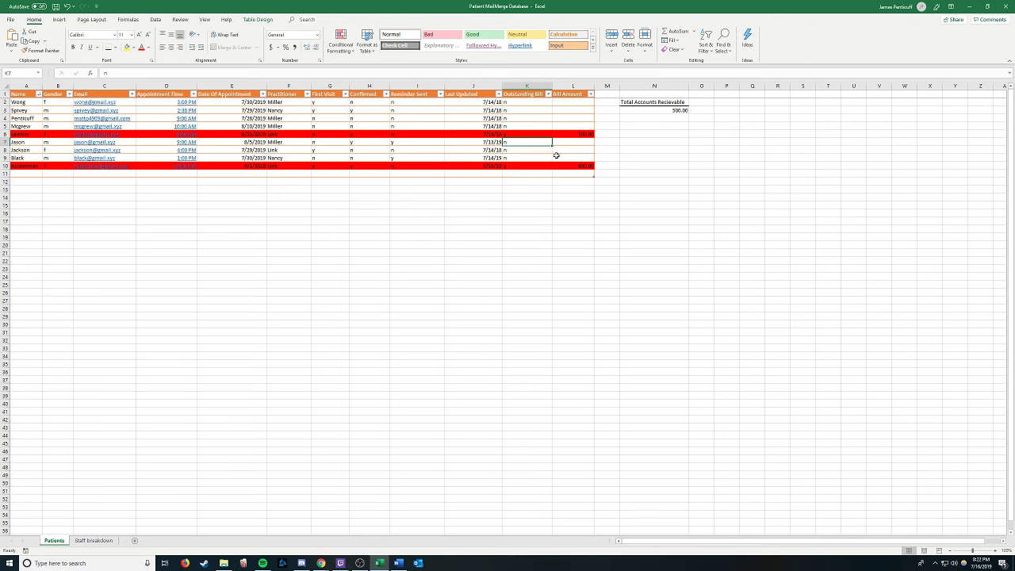
# Sort the patient table by Name from Z to A and look over the Name column's filter options.
pyautogui.click(586, 225)
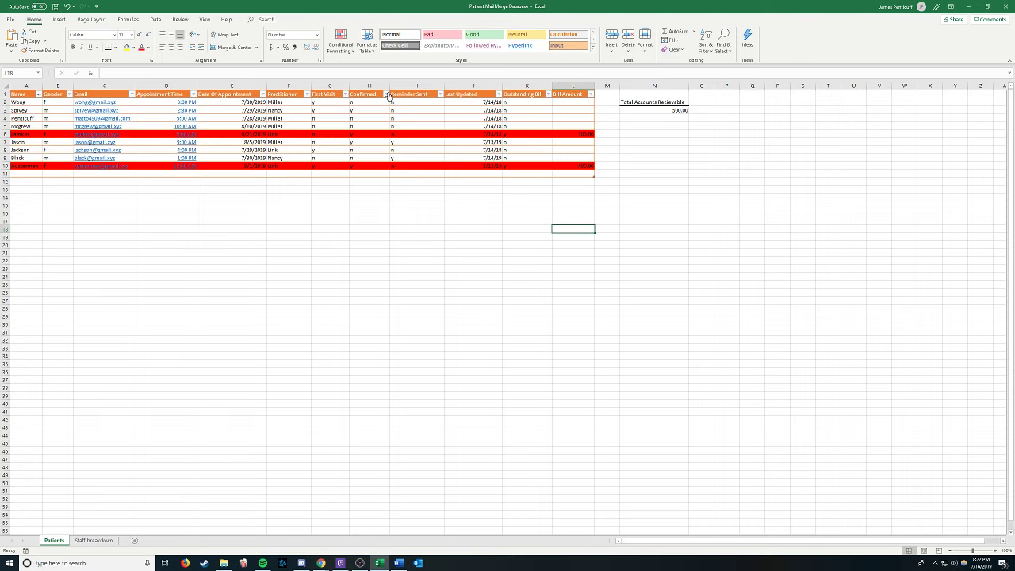
pyautogui.click(38, 93)
pyautogui.click(31, 116)
pyautogui.click(44, 94)
pyautogui.click(39, 94)
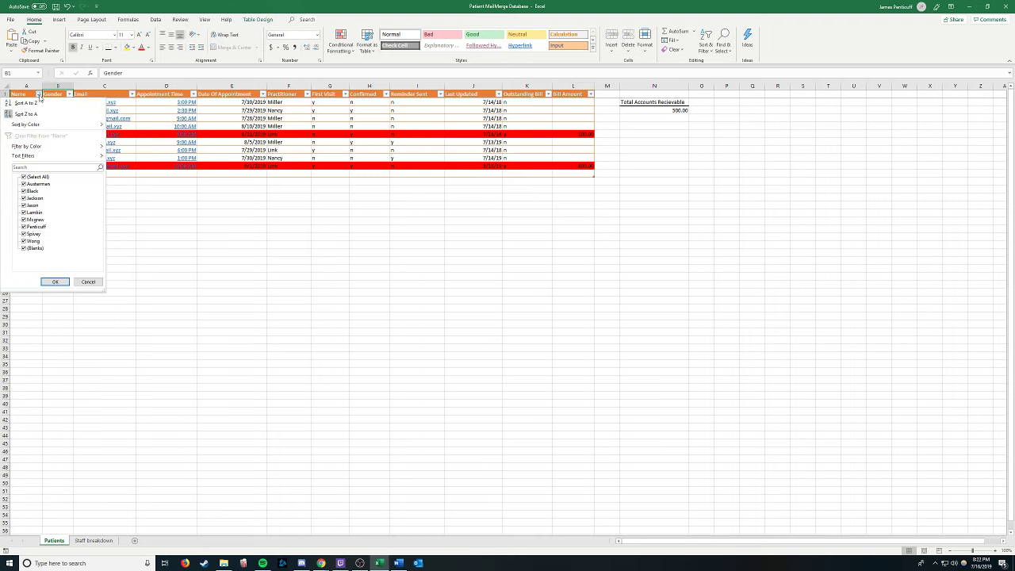
pyautogui.click(24, 167)
pyautogui.click(67, 284)
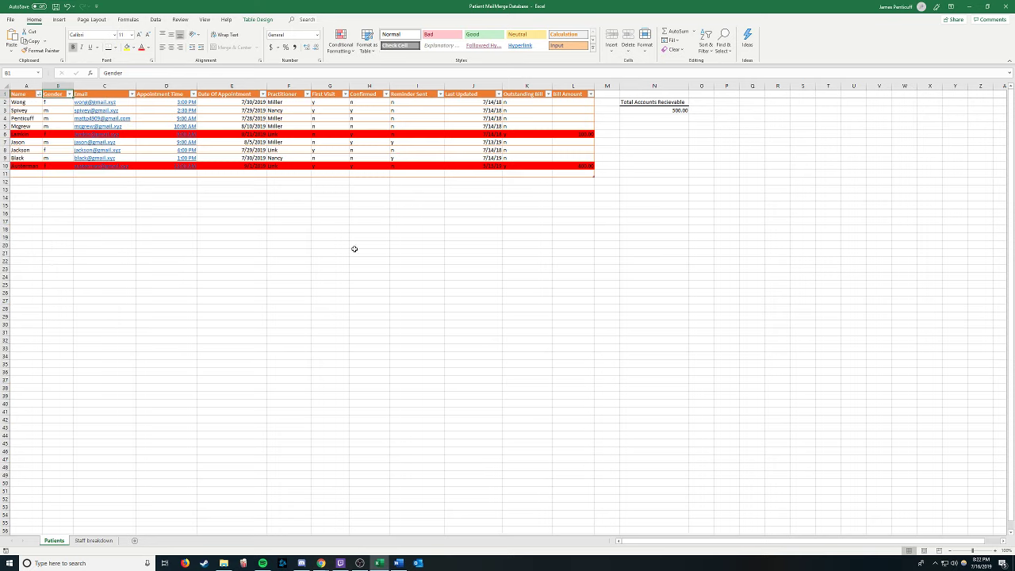
# Enter y in the Outstanding Bill column of row 11, the empty last row of the patient table.
pyautogui.click(672, 109)
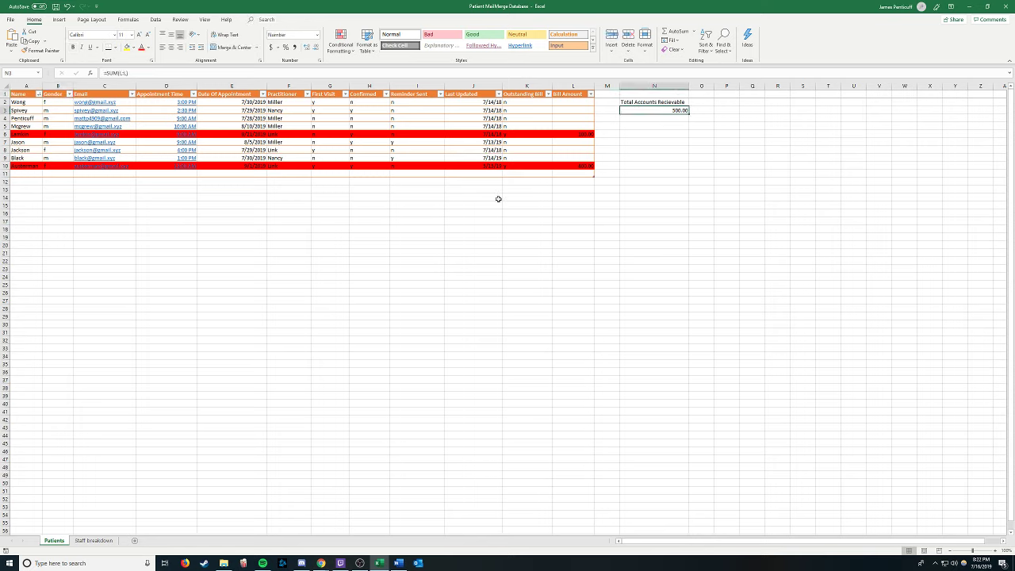
pyautogui.click(508, 174)
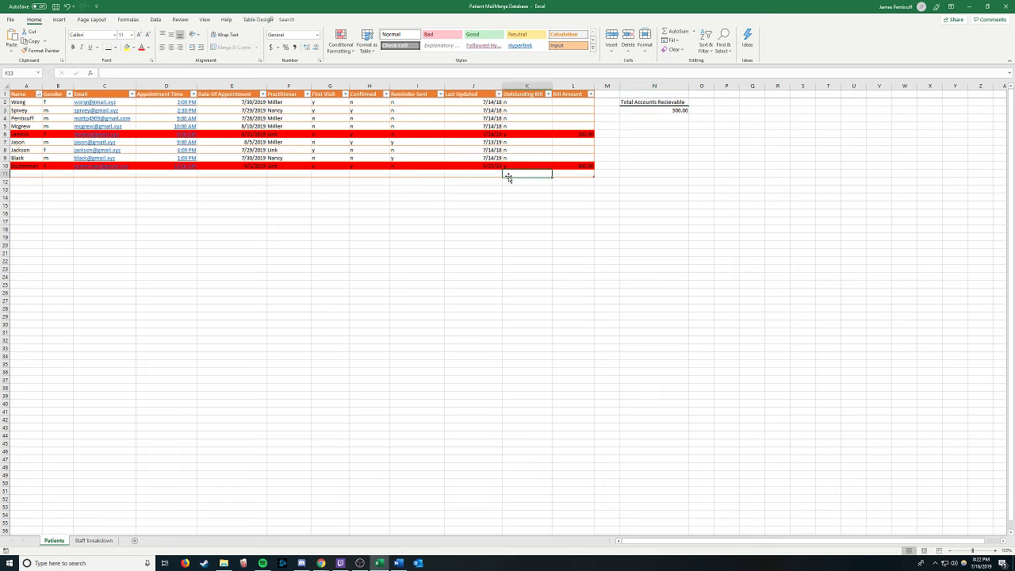
pyautogui.write('y')
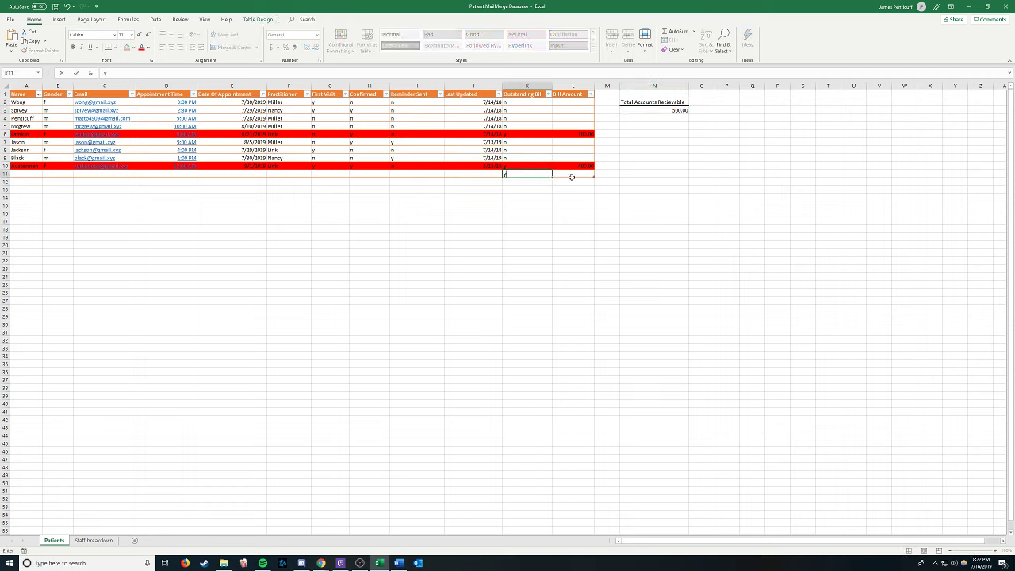
pyautogui.click(623, 253)
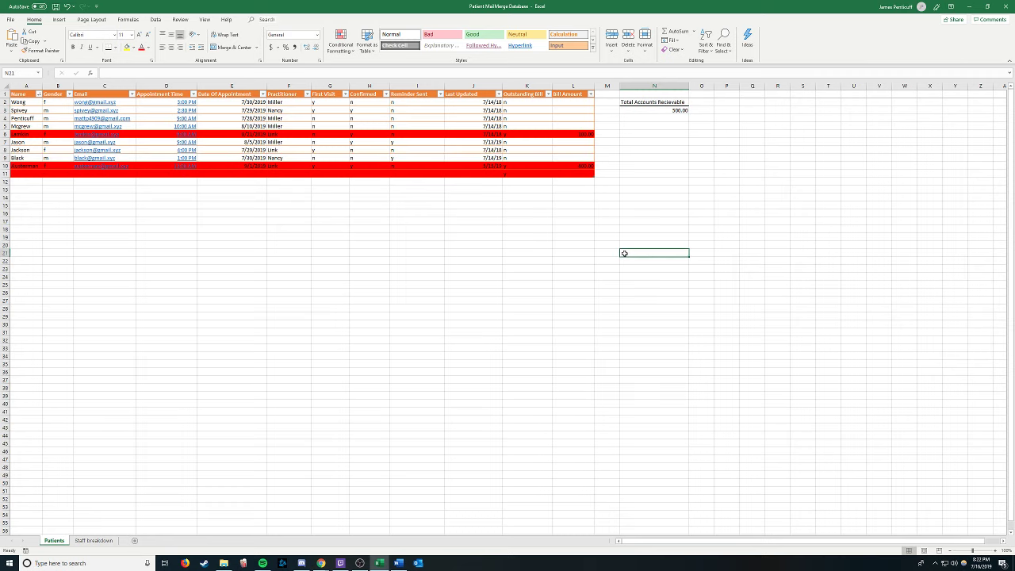
# Clear the Outstanding Bill entry from row 11 of the patient table.
pyautogui.click(508, 176)
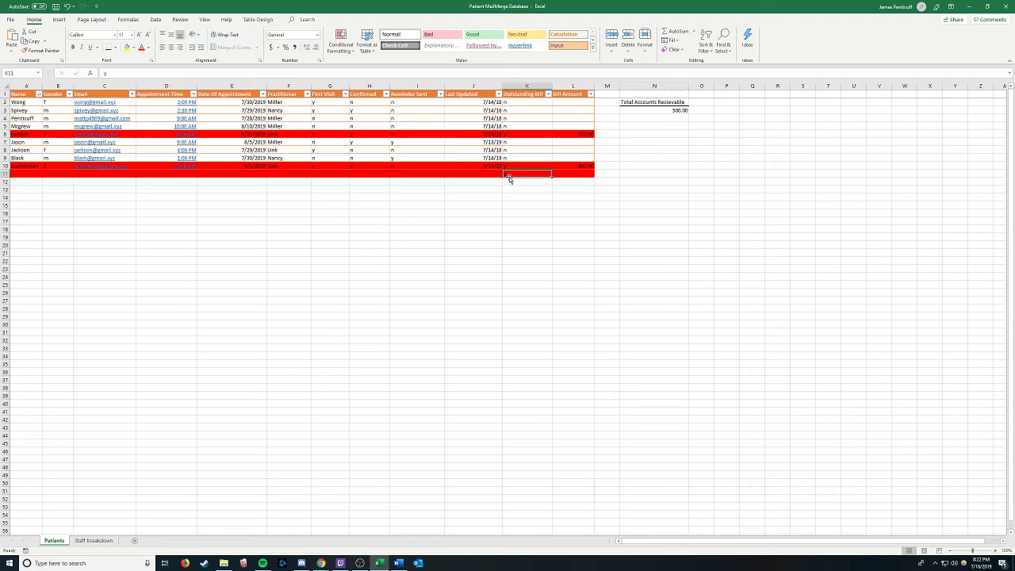
pyautogui.press('BackSpace')
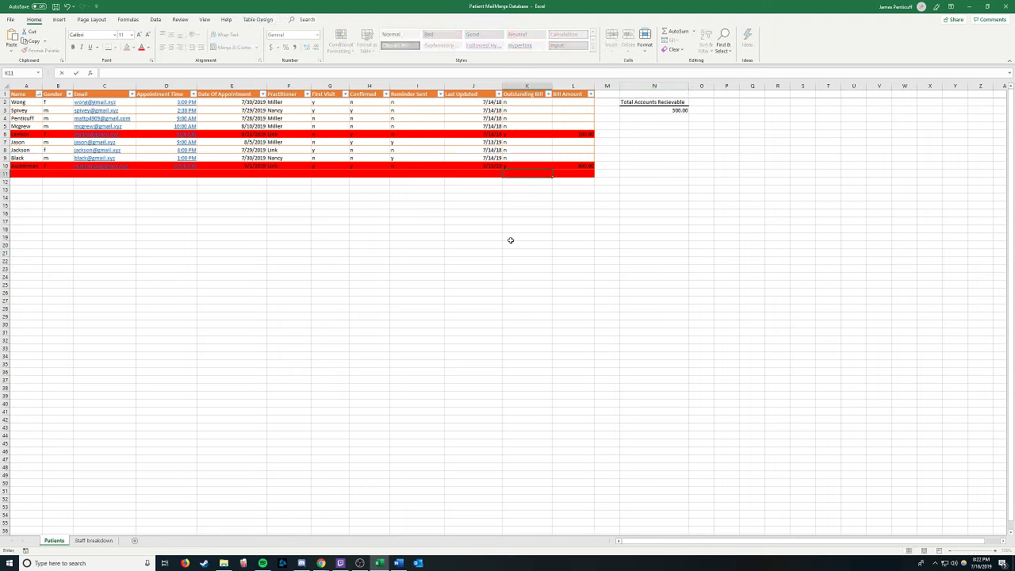
pyautogui.click(499, 236)
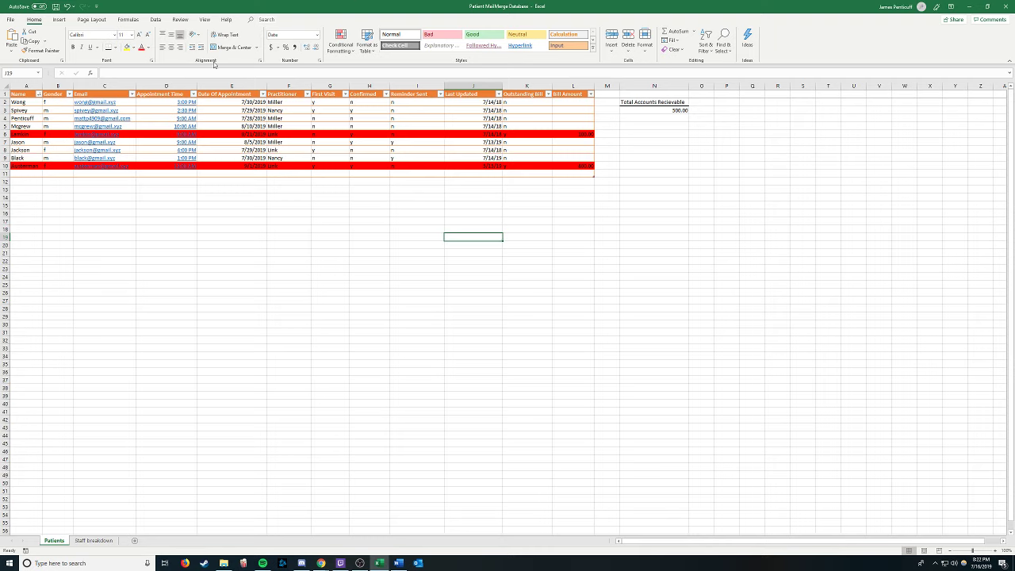
# Examine the practitioner count table and chart on the Staff breakdown sheet, and return to the Patients sheet.
pyautogui.click(94, 541)
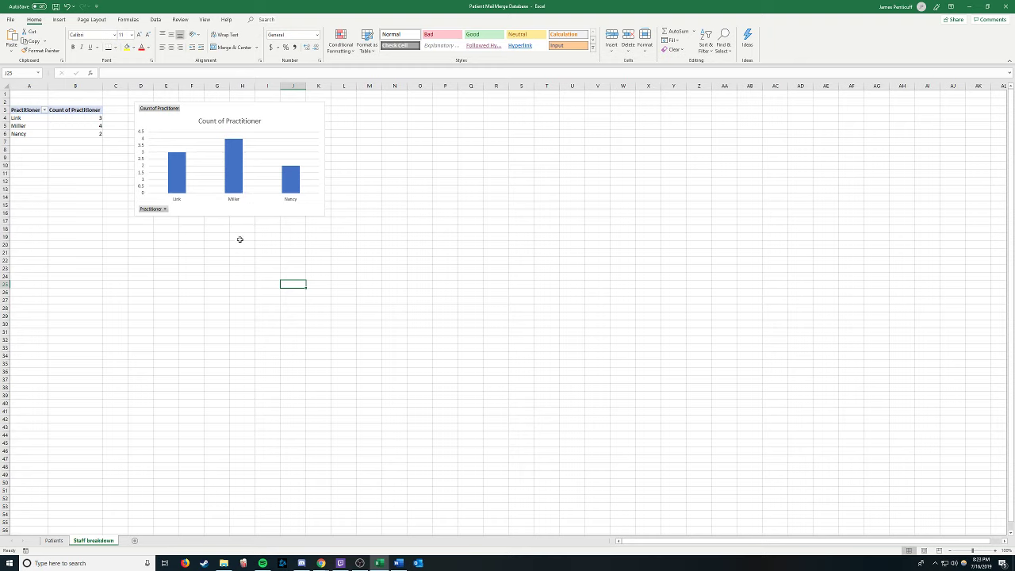
pyautogui.click(55, 541)
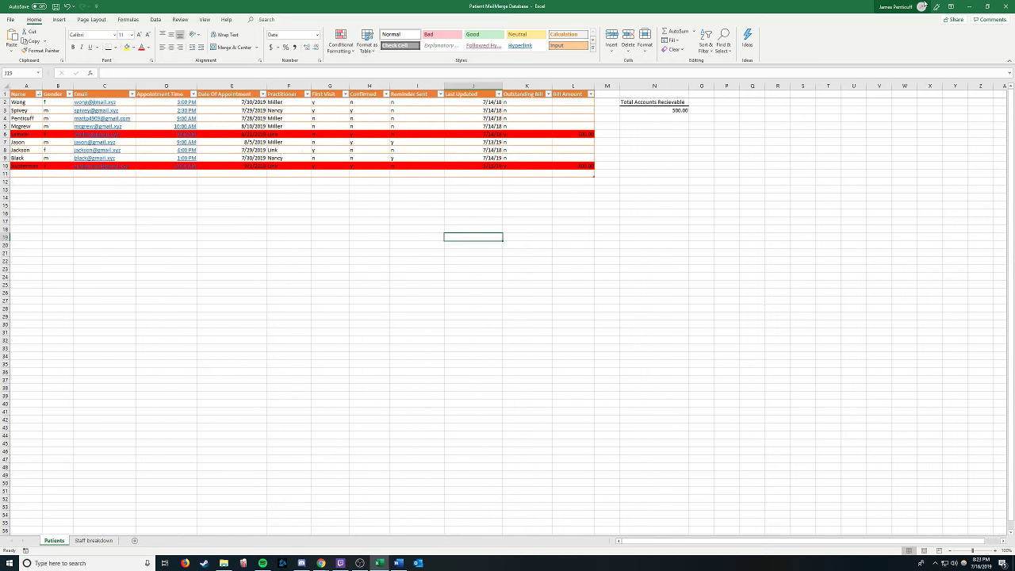
# Open the Email-Patient Outstanding Bill and Email- Patient Reminder documents in Word, with the reminder maximized.
pyautogui.click(968, 6)
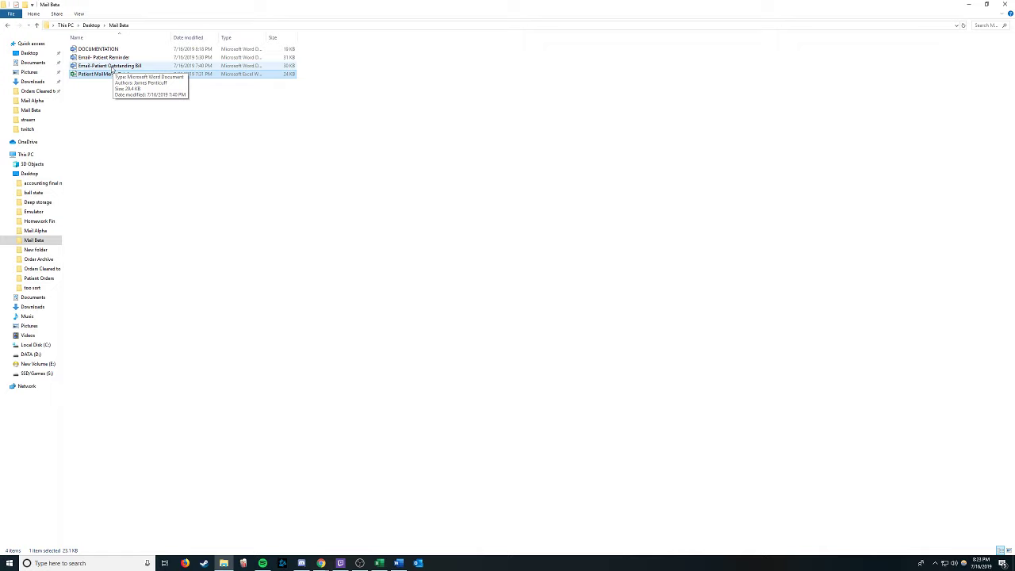
pyautogui.doubleClick(112, 66)
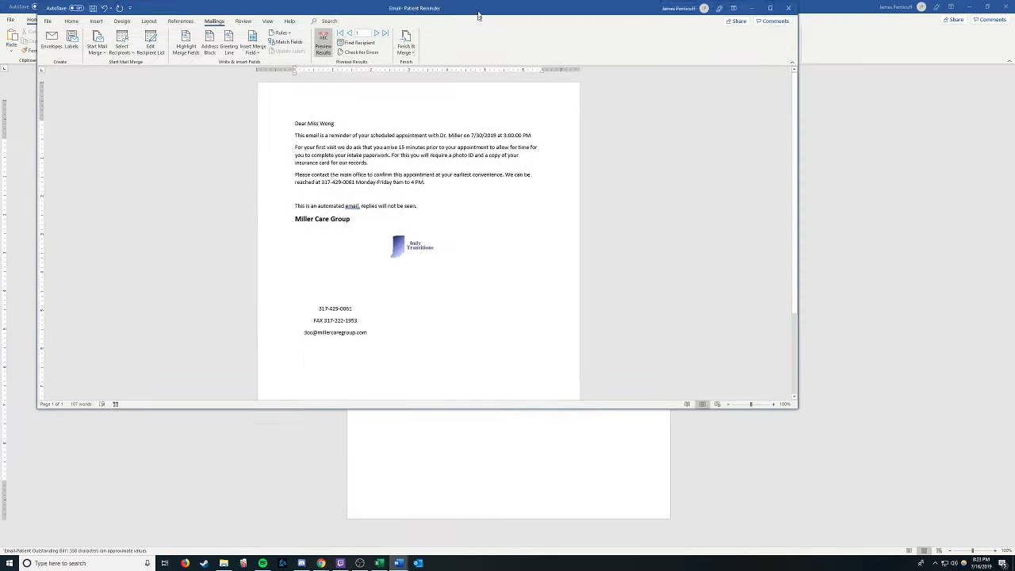
pyautogui.doubleClick(478, 12)
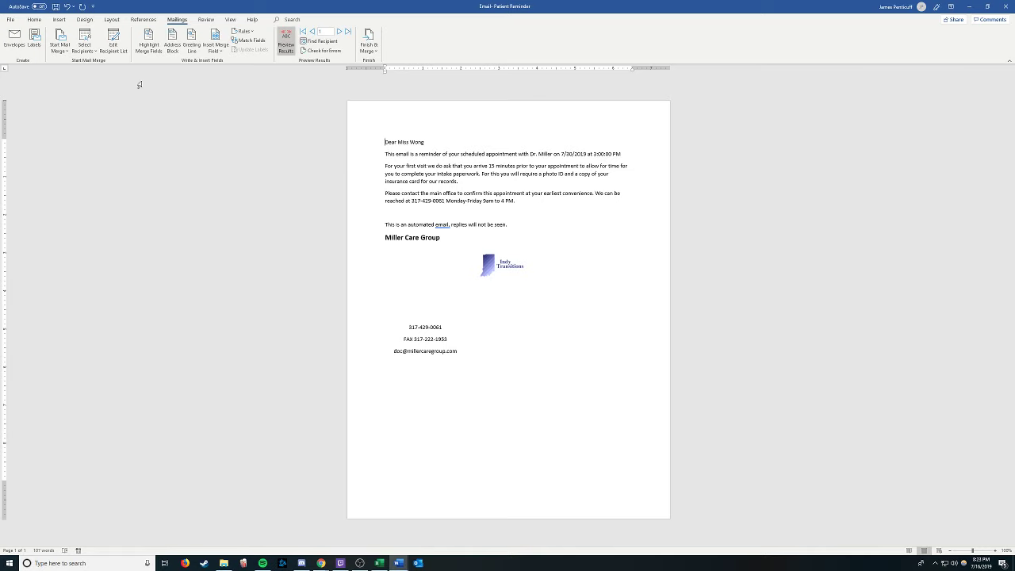
# Set the Email- Patient Reminder document's mail merge type to E-mail Messages.
pyautogui.click(9, 20)
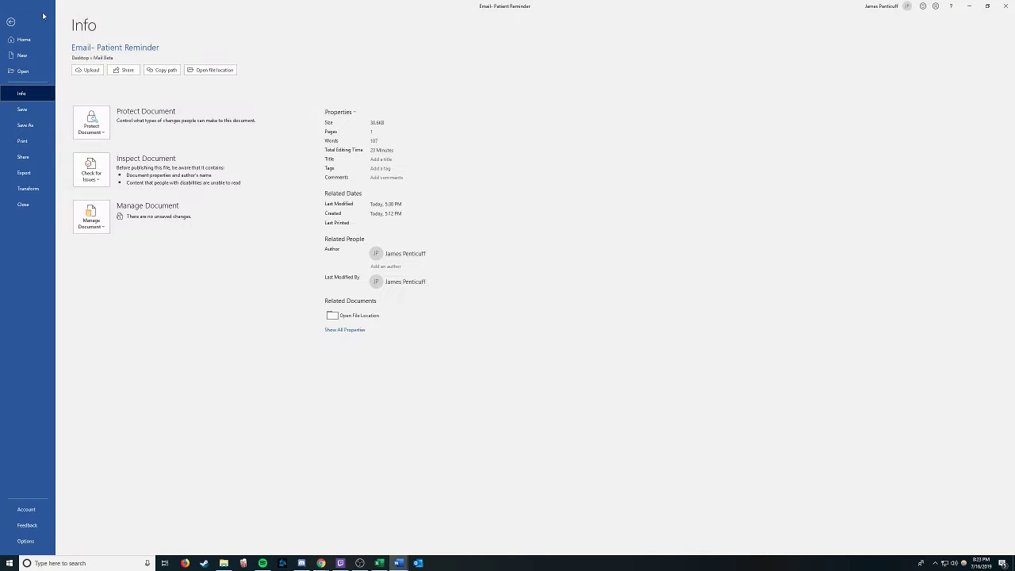
pyautogui.click(9, 22)
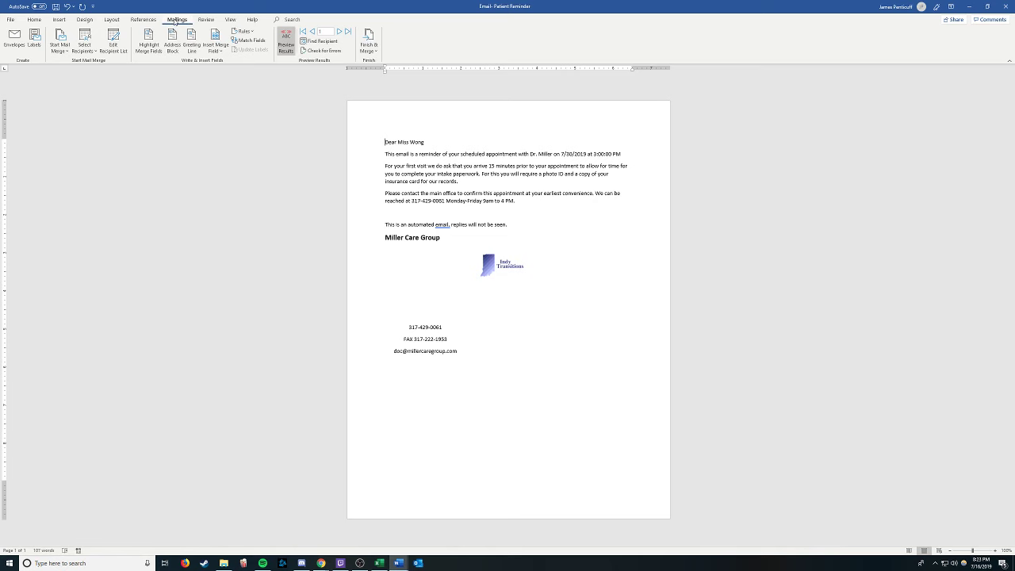
pyautogui.click(60, 50)
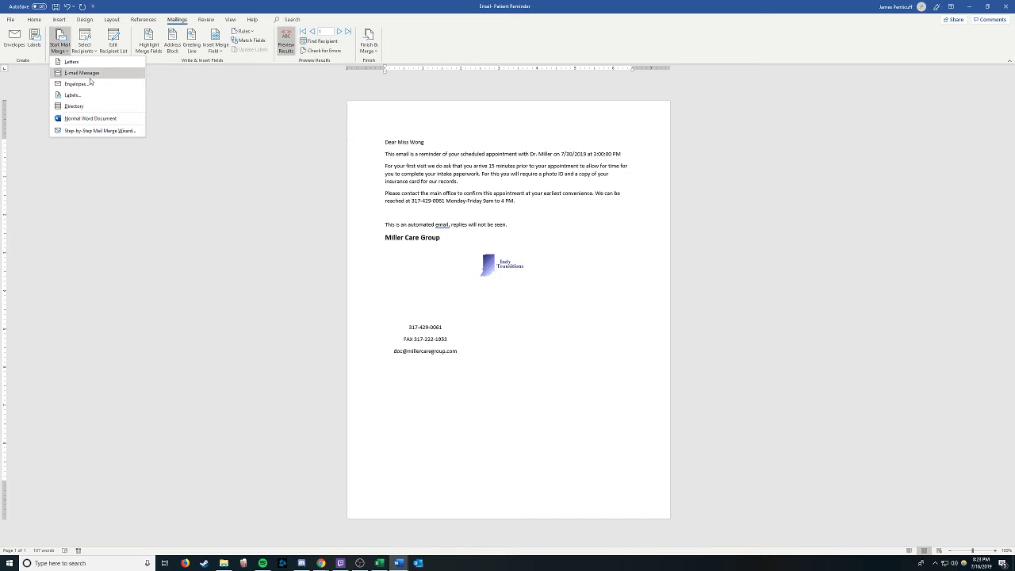
pyautogui.click(90, 78)
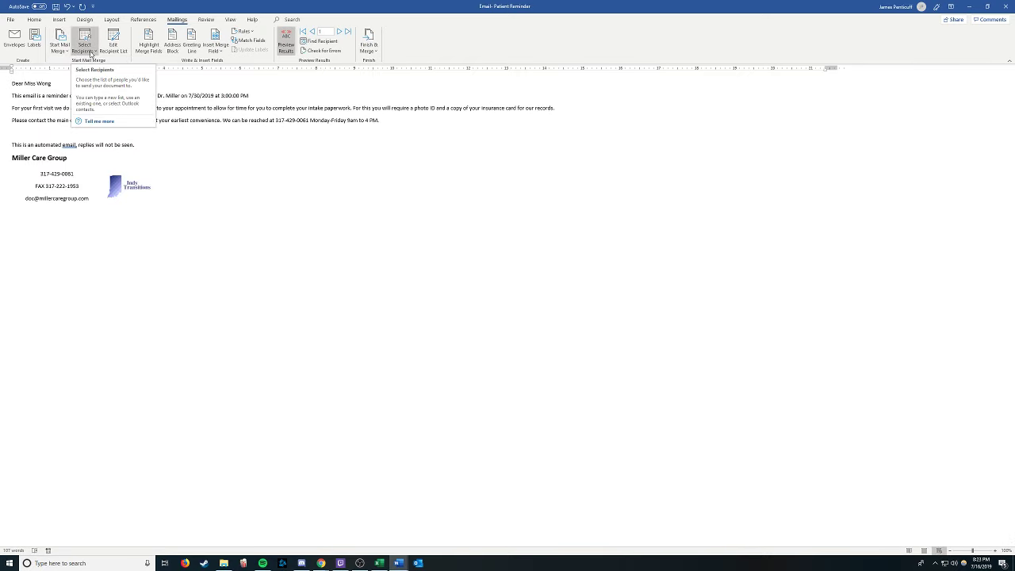
# Use the Patients table of Desktop > Mail Beta > Patient MailMerge Database as the existing recipient list.
pyautogui.click(92, 52)
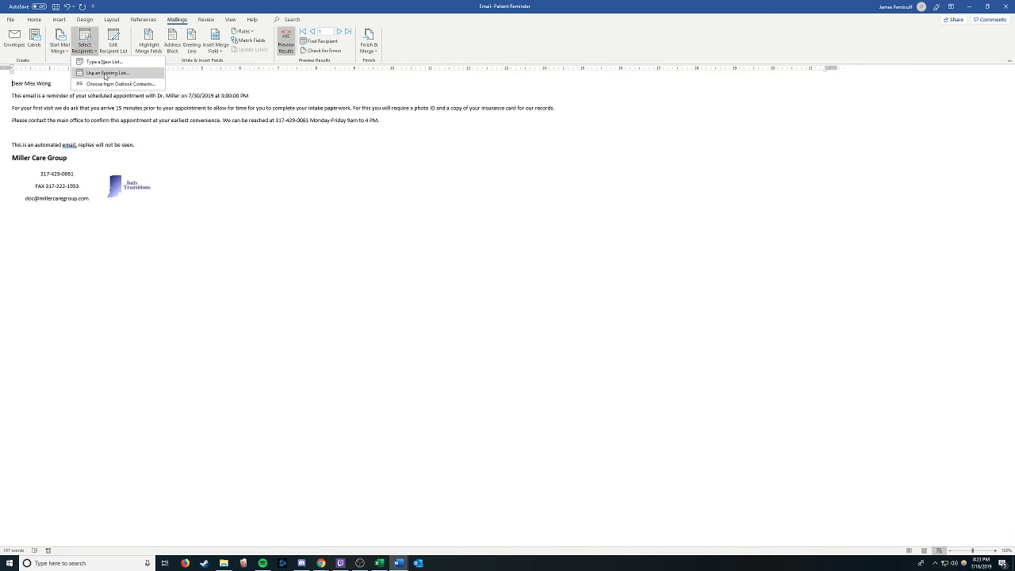
pyautogui.click(105, 73)
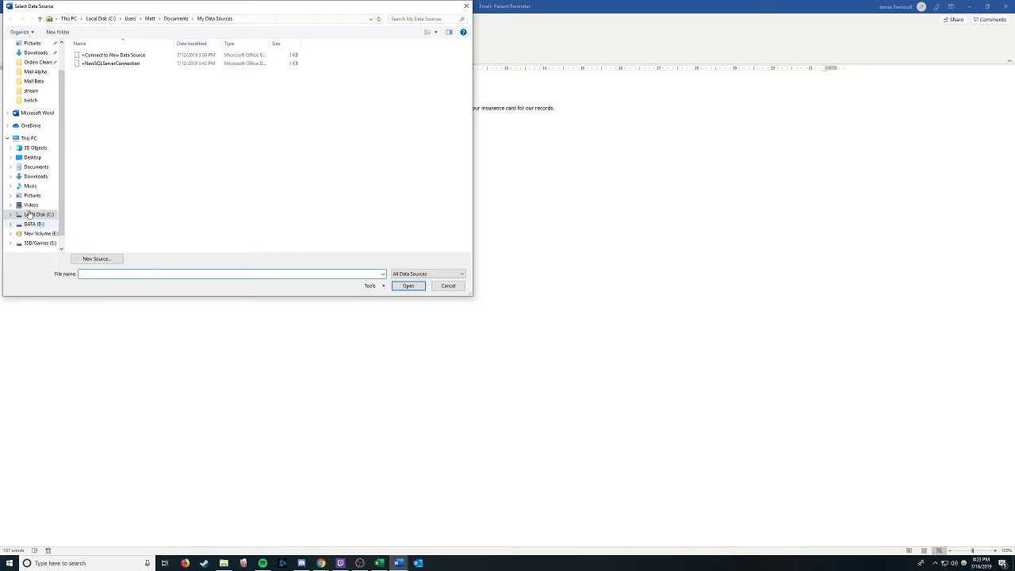
pyautogui.click(35, 159)
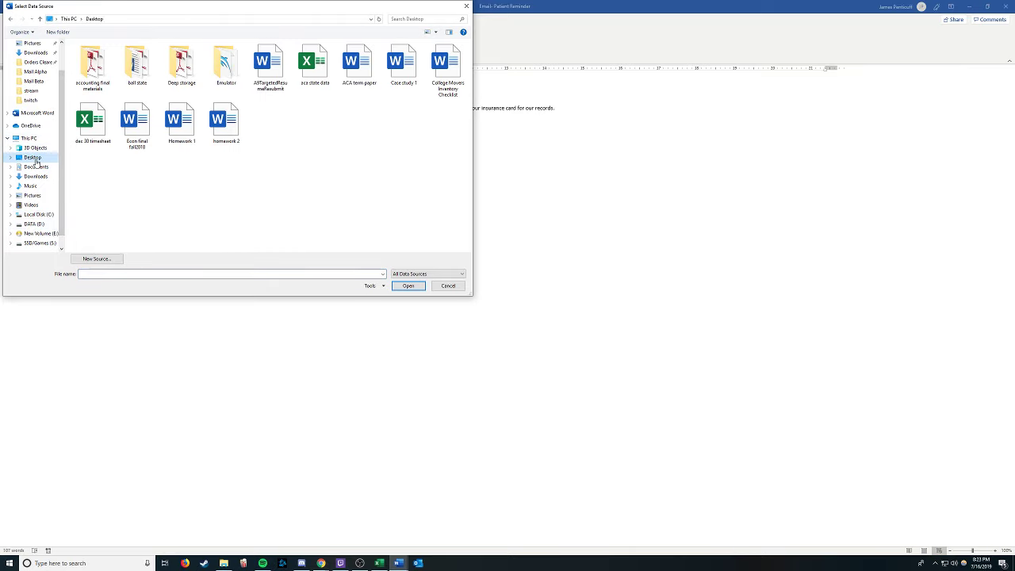
pyautogui.doubleClick(34, 160)
pyautogui.click(34, 159)
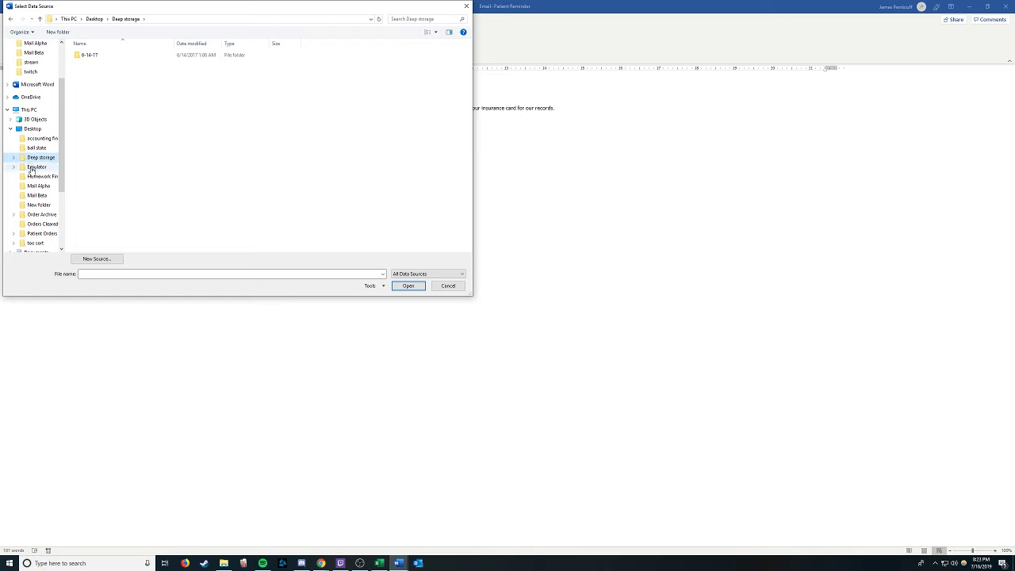
pyautogui.click(36, 195)
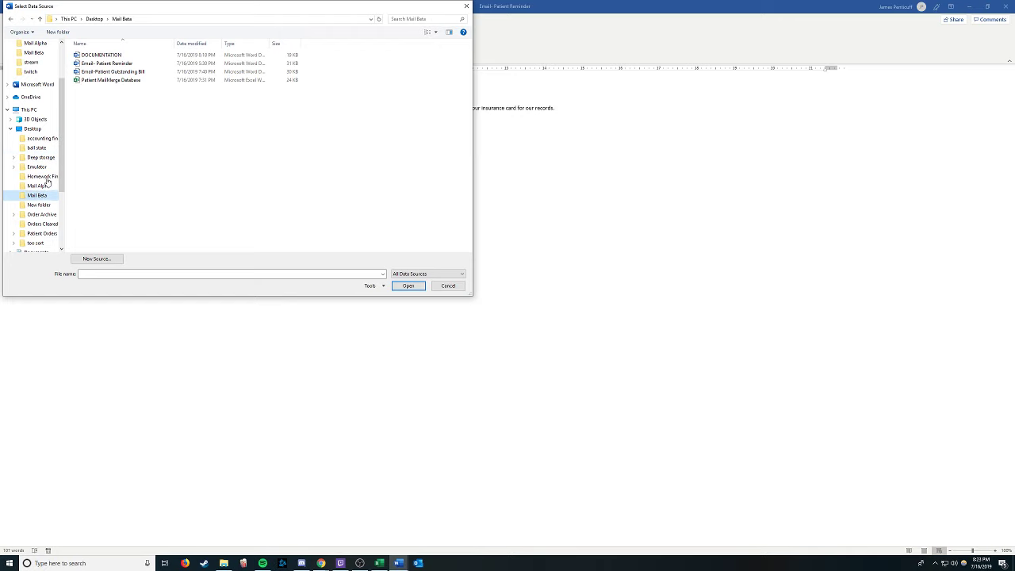
pyautogui.doubleClick(101, 82)
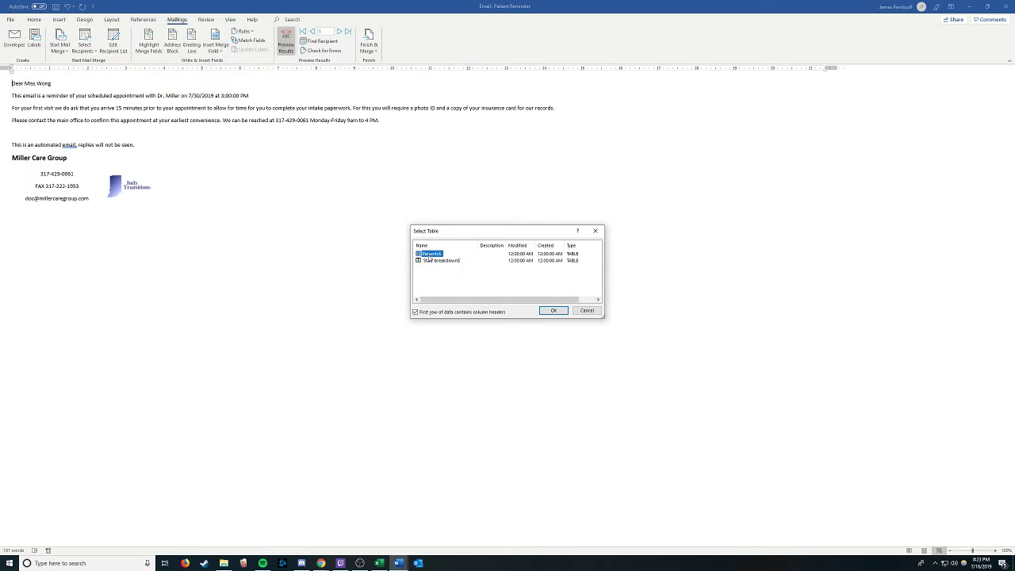
pyautogui.click(563, 312)
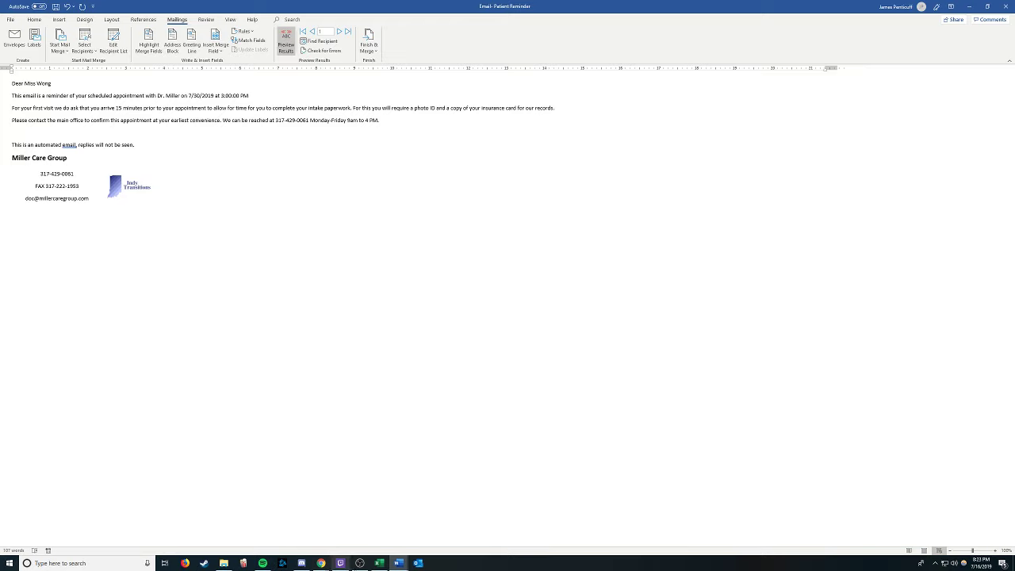
# Review the recipient field, subject line, mail format and record range for merging to e-mail, without sending the messages.
pyautogui.click(419, 564)
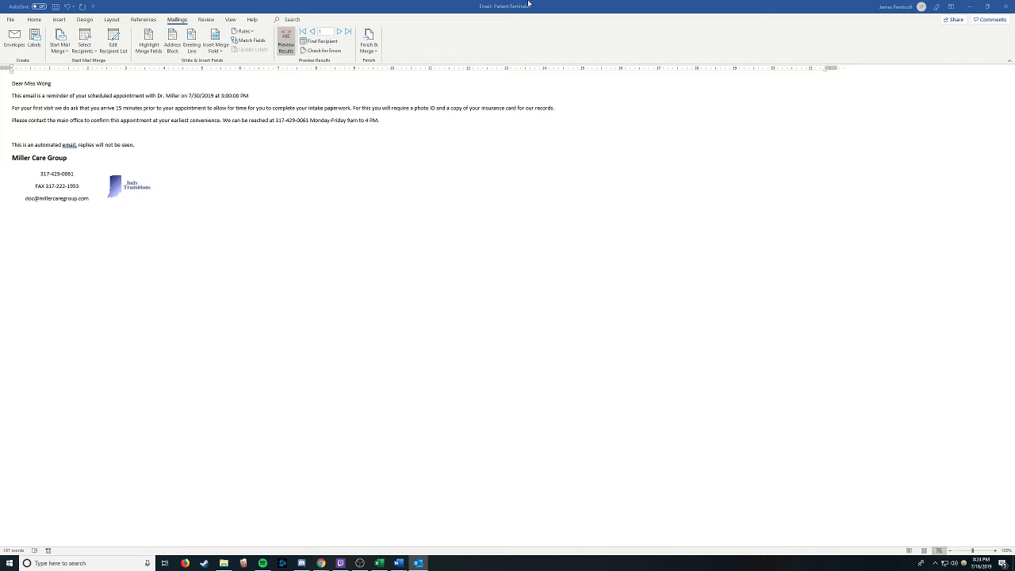
pyautogui.click(369, 44)
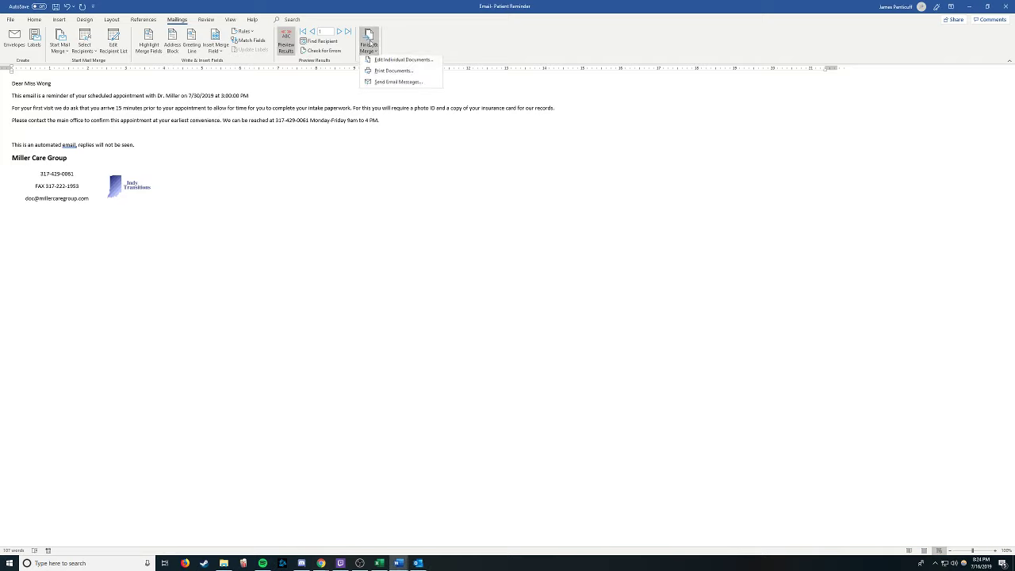
pyautogui.click(386, 87)
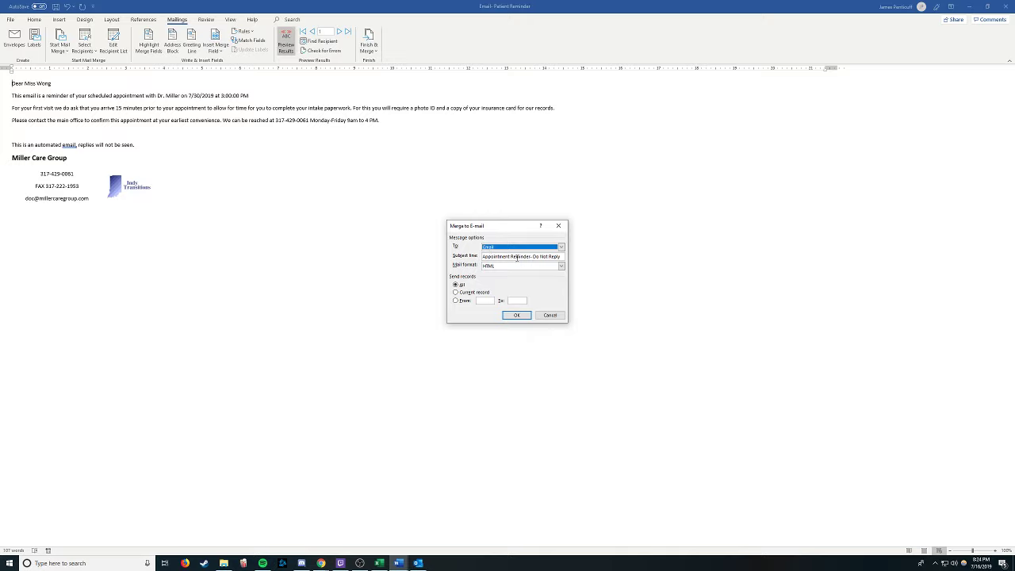
pyautogui.click(487, 5)
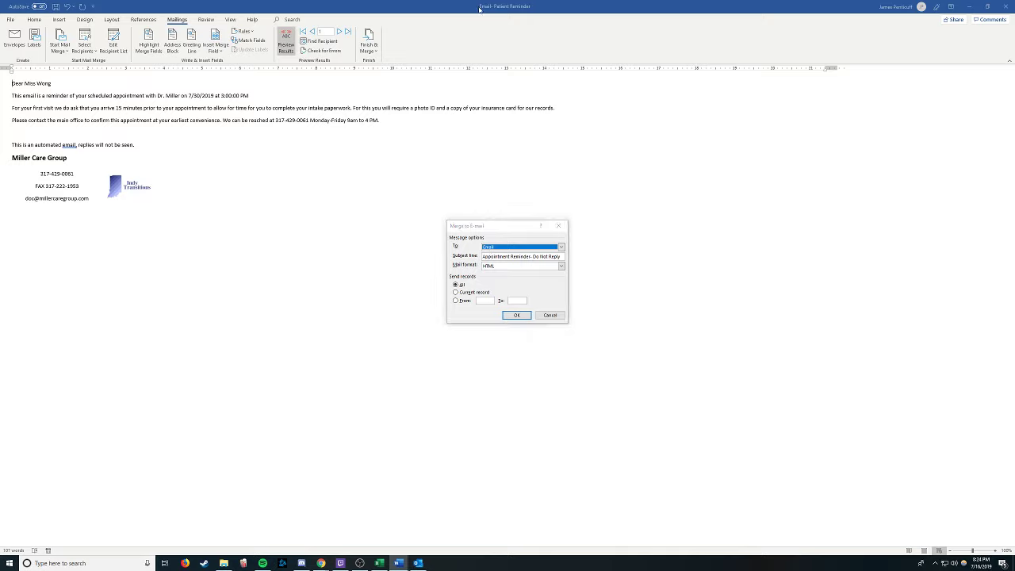
pyautogui.click(549, 315)
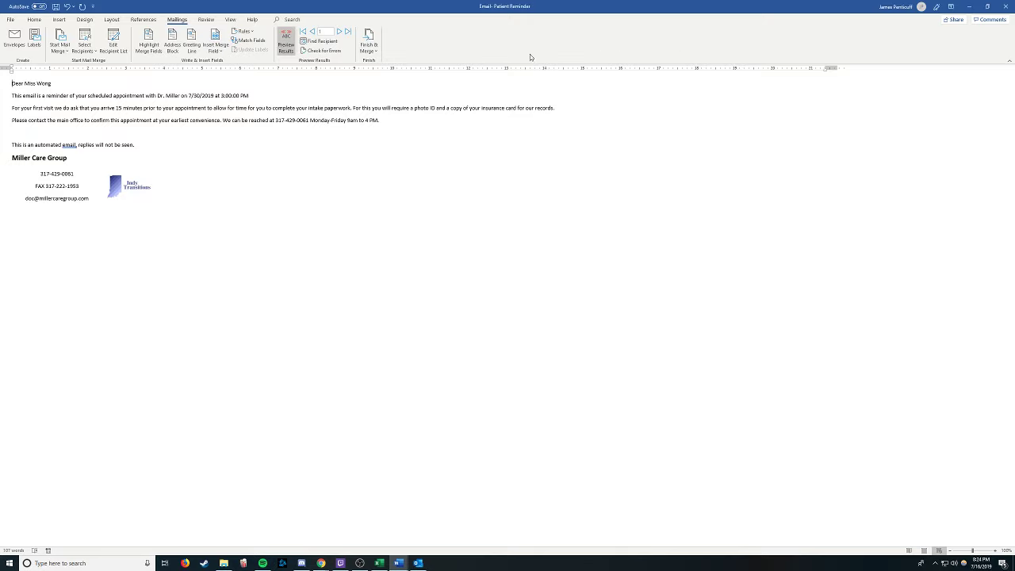
# Arrange the reminder document side by side with the Outlook window.
pyautogui.press('super+Right')
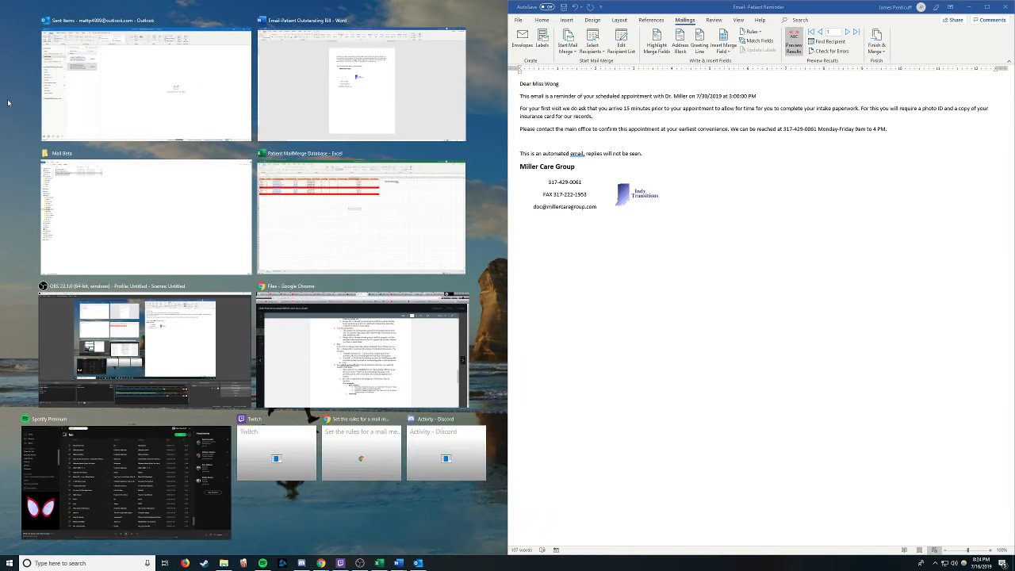
pyautogui.click(182, 69)
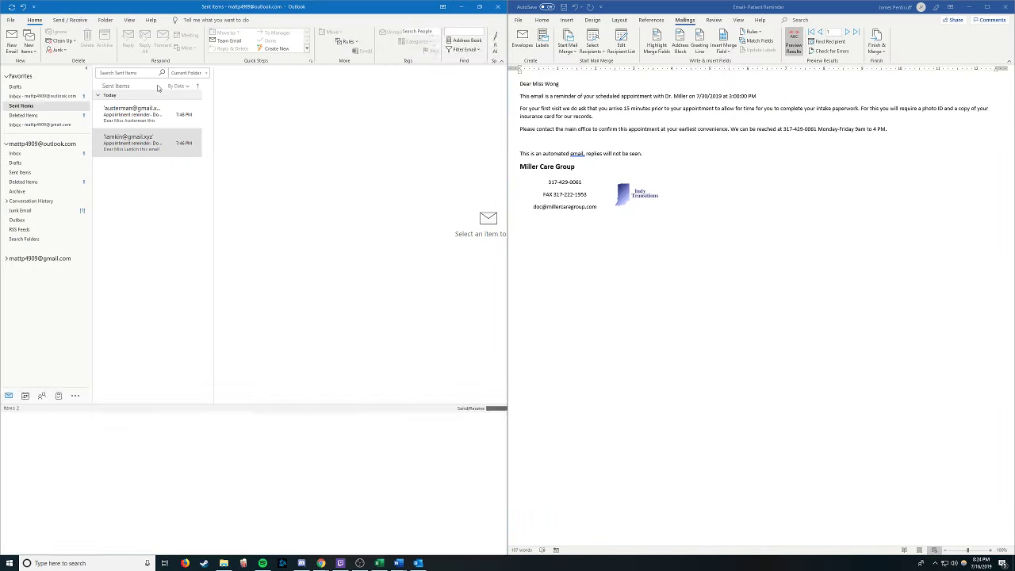
# Delete the two old messages from Outlook's Sent Items and send the merged appointment reminders by HTML e-mail to all records.
pyautogui.click(197, 116)
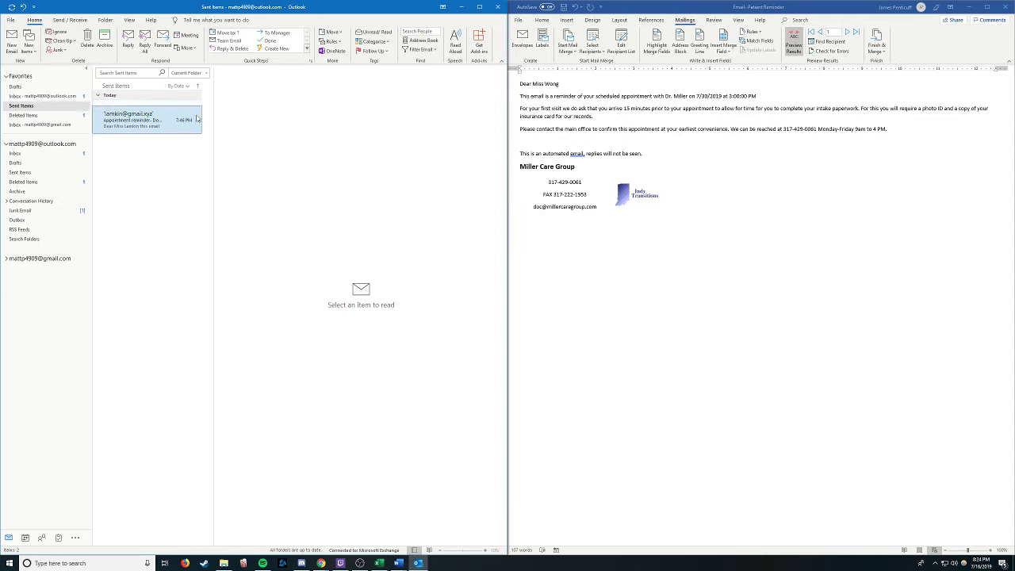
pyautogui.click(196, 115)
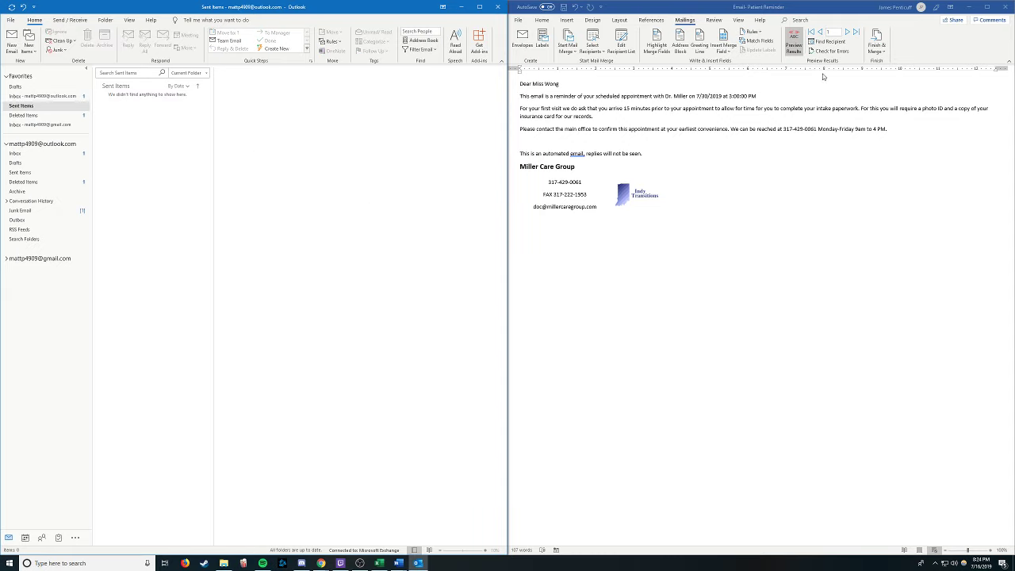
pyautogui.click(877, 44)
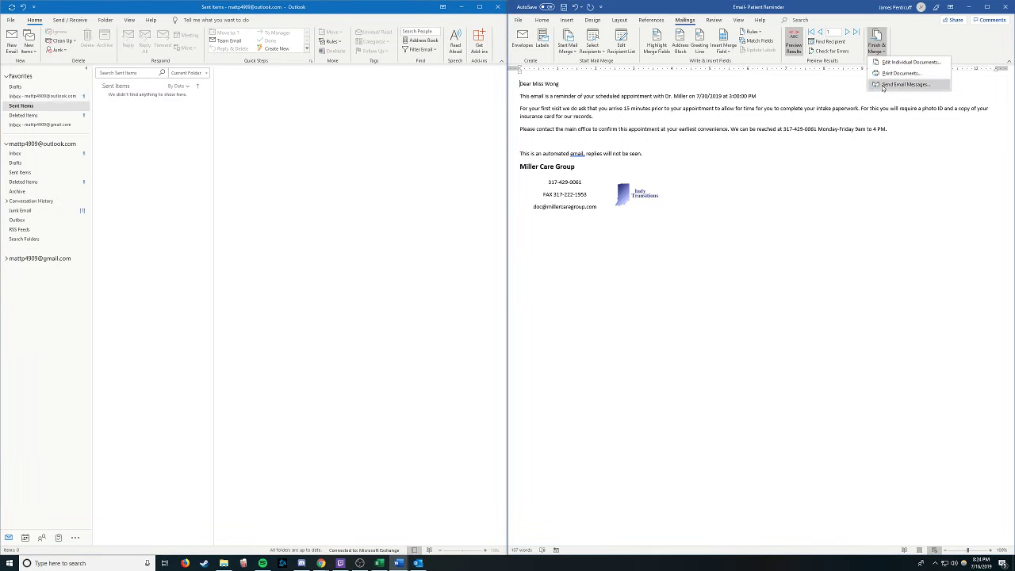
pyautogui.click(904, 84)
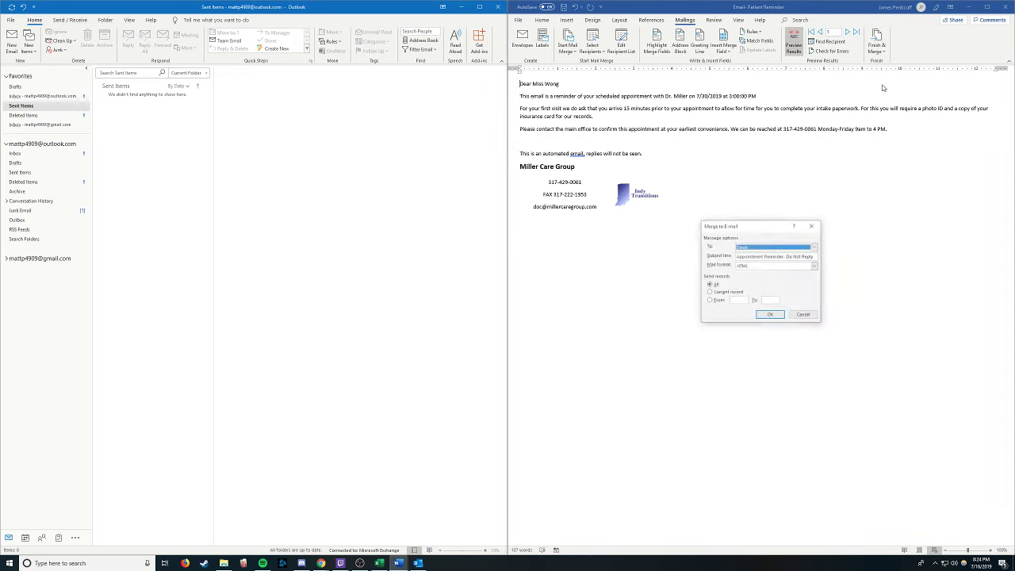
pyautogui.click(769, 316)
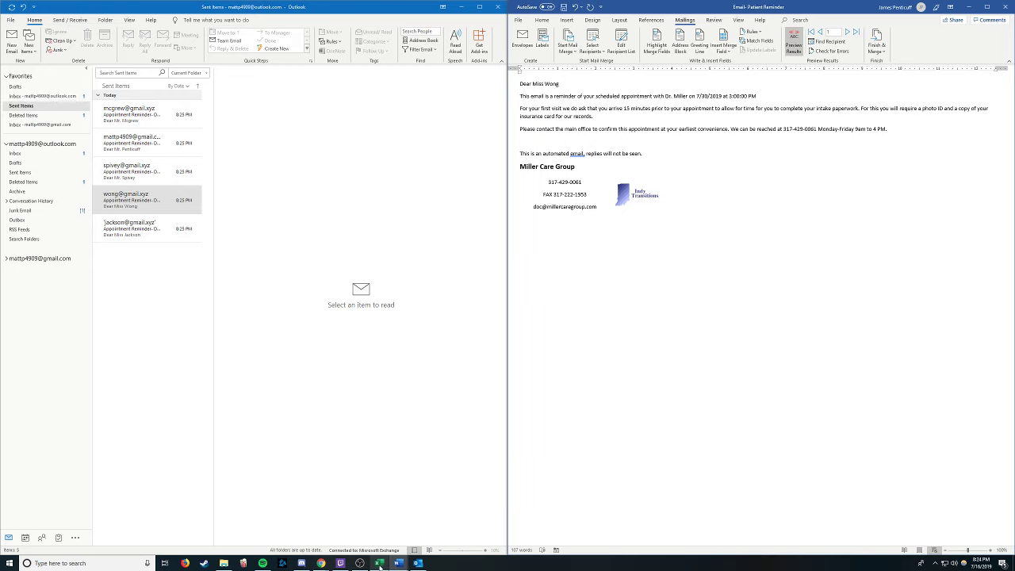
# Place the Patient MailMerge Database workbook beside Outlook's Sent Items and examine the patient columns against the sent reminders.
pyautogui.moveTo(379, 566)
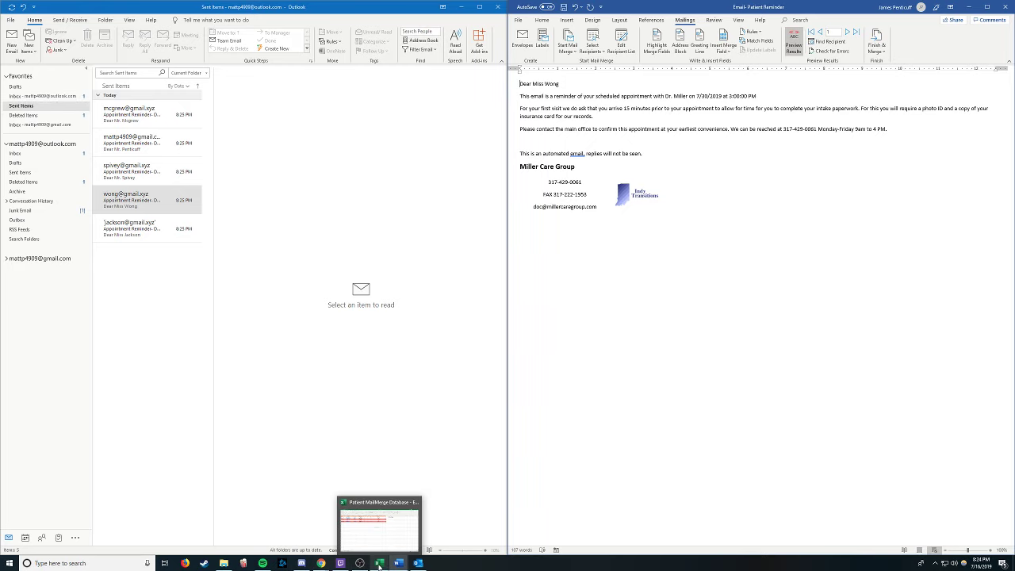
pyautogui.click(378, 519)
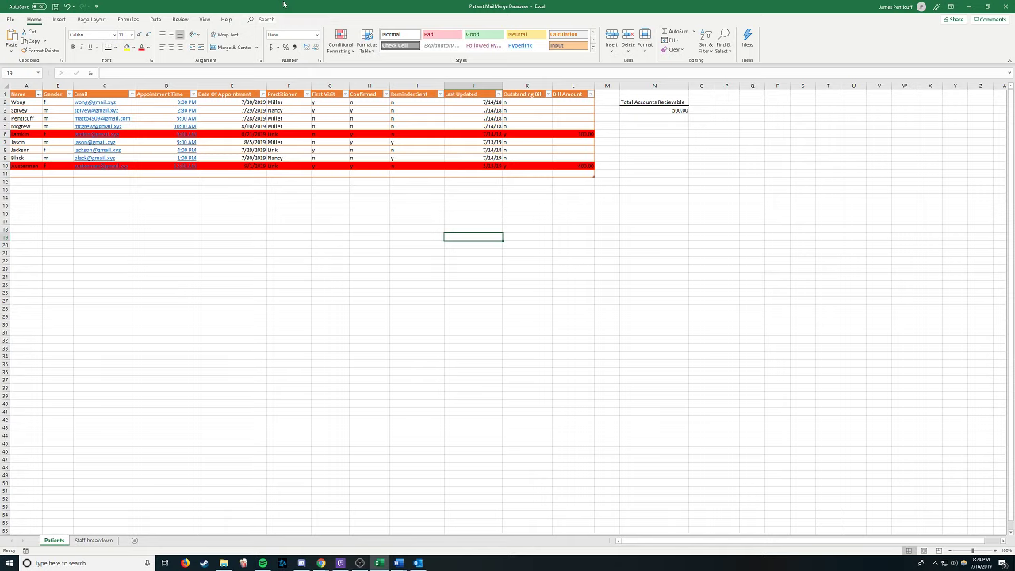
pyautogui.moveTo(283, 4); pyautogui.dragTo(1013, 214)
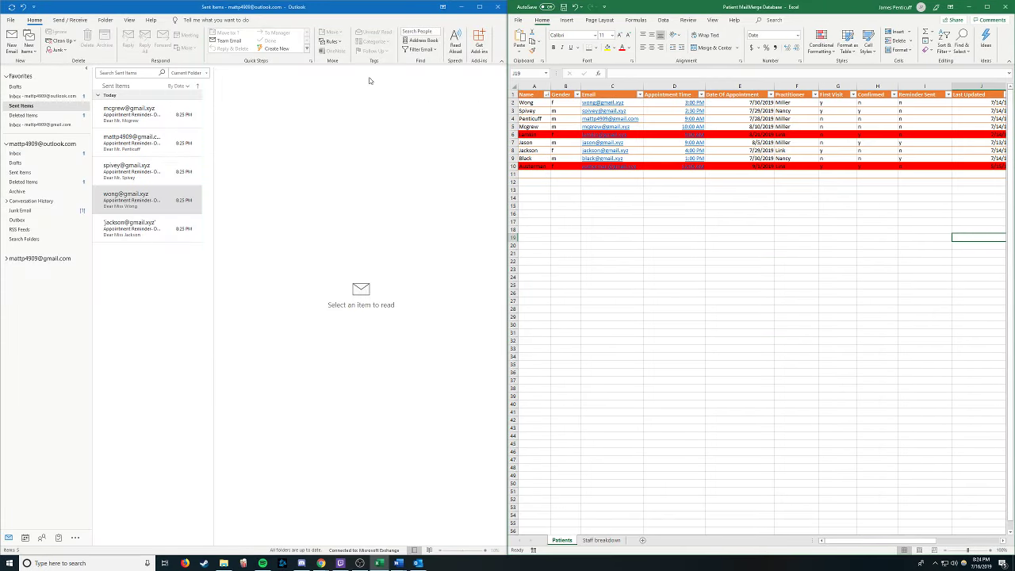
pyautogui.moveTo(831, 540); pyautogui.dragTo(791, 544)
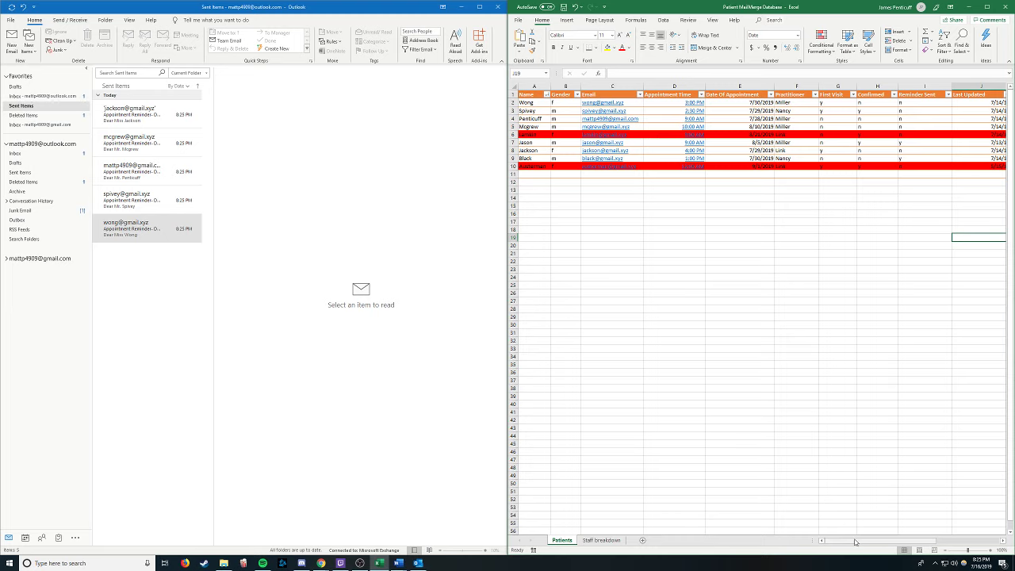
pyautogui.moveTo(855, 541); pyautogui.dragTo(894, 532)
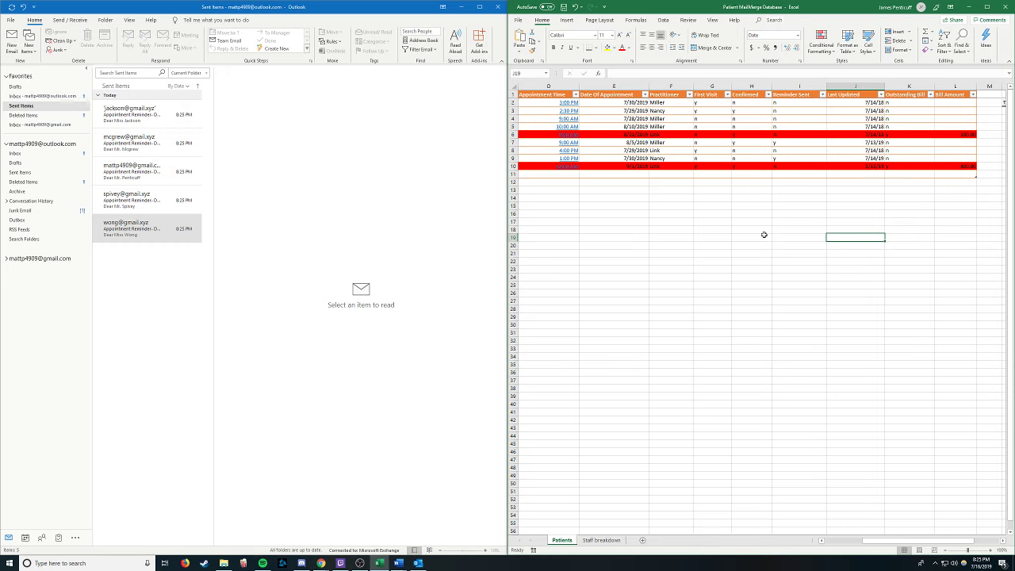
pyautogui.moveTo(872, 541); pyautogui.dragTo(834, 542)
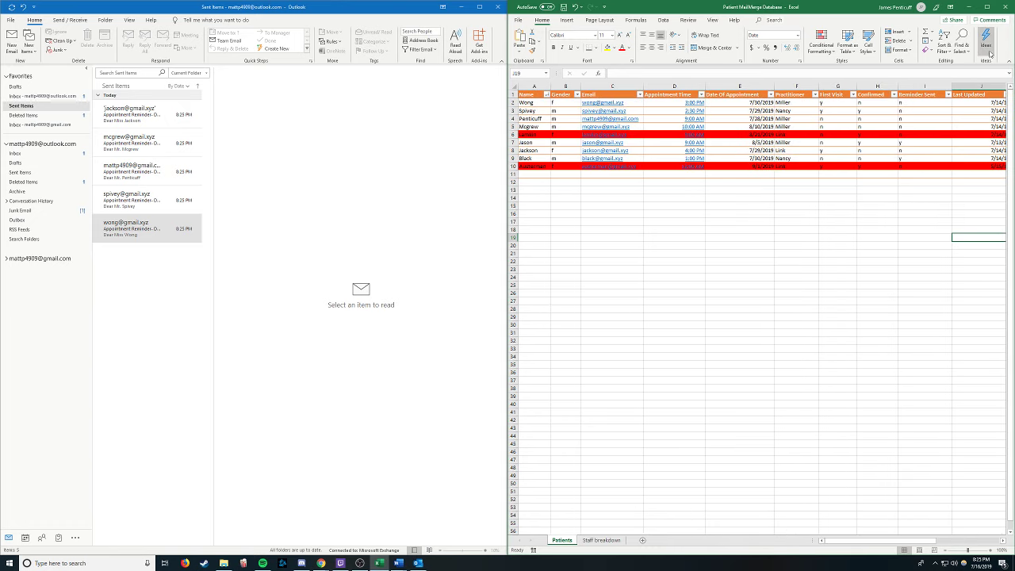
# Arrange the Patient MailMerge Database workbook side by side with the Email- Patient Reminder document.
pyautogui.click(969, 8)
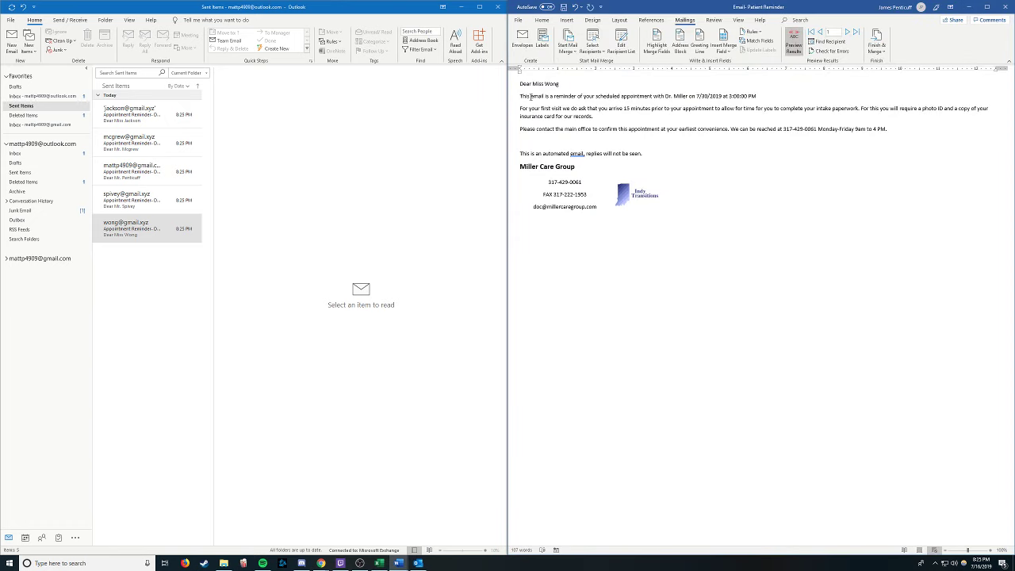
pyautogui.click(379, 563)
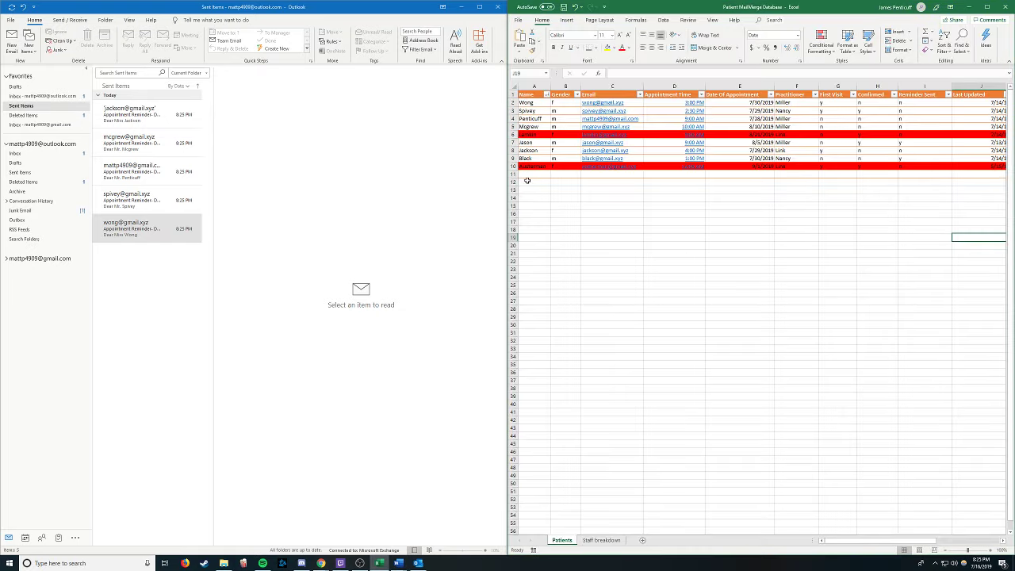
pyautogui.moveTo(615, 6); pyautogui.dragTo(34, 81)
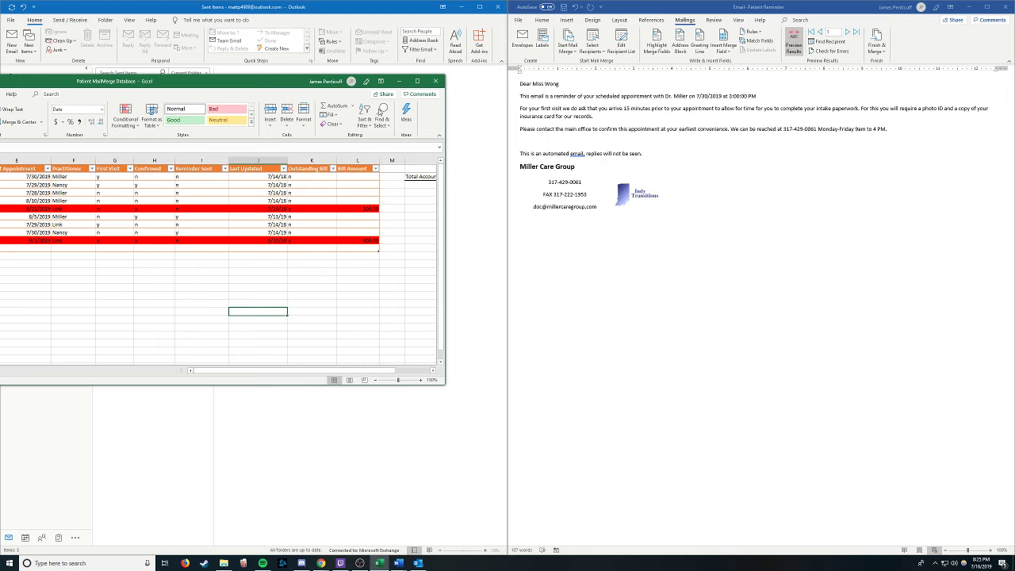
pyautogui.moveTo(613, 10); pyautogui.dragTo(1013, 285)
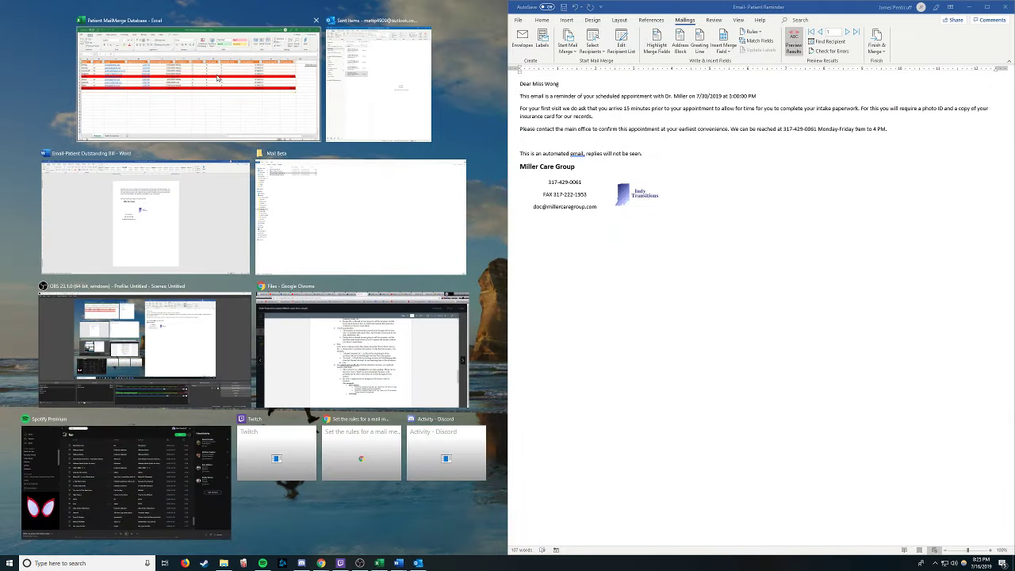
pyautogui.click(218, 77)
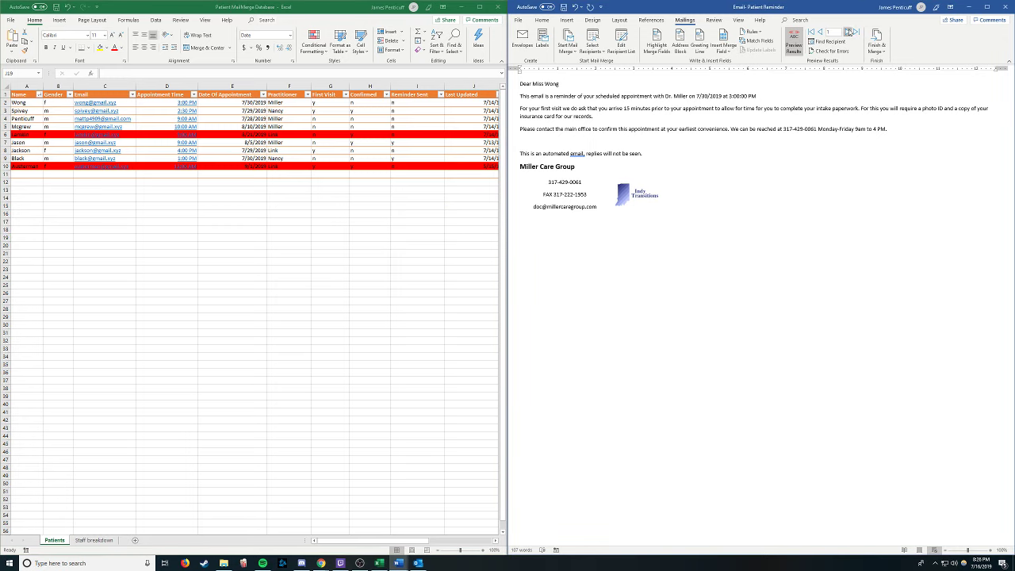
# Preview the reminder text for the first three recipients, comparing first-visit and confirmation wording with the patient table.
pyautogui.click(848, 32)
pyautogui.click(848, 32)
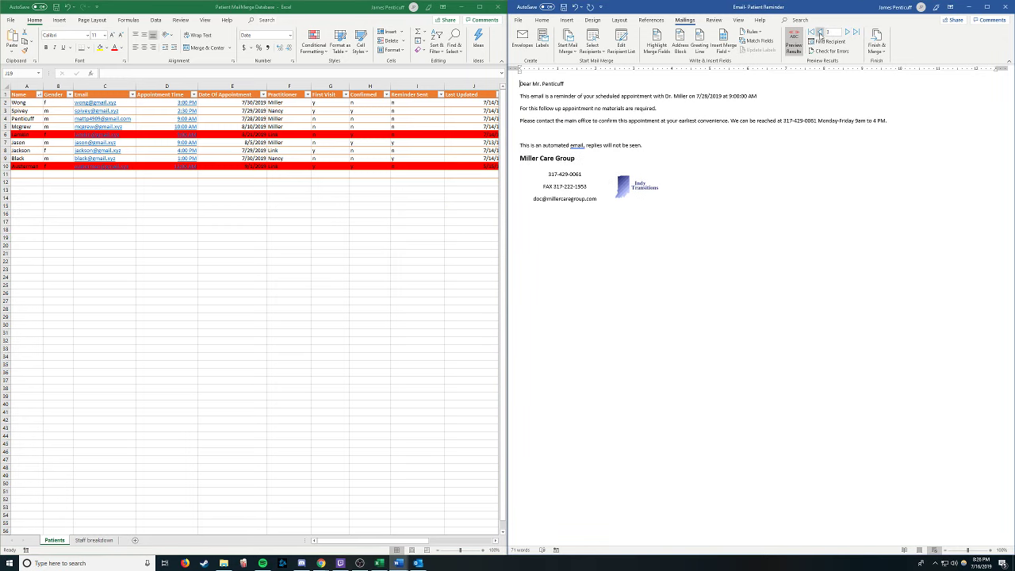
pyautogui.click(819, 34)
pyautogui.click(820, 33)
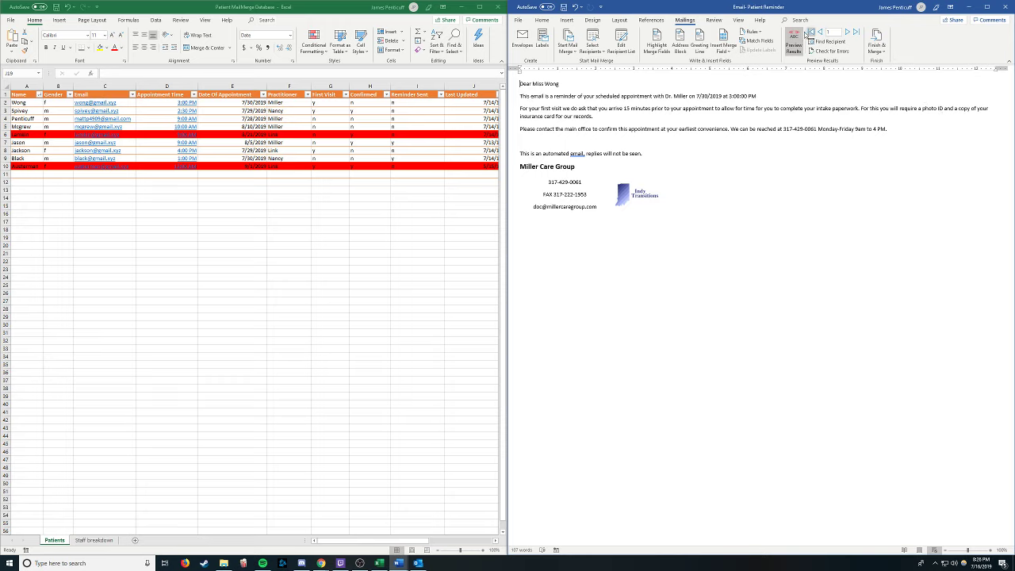
pyautogui.click(847, 32)
pyautogui.click(846, 33)
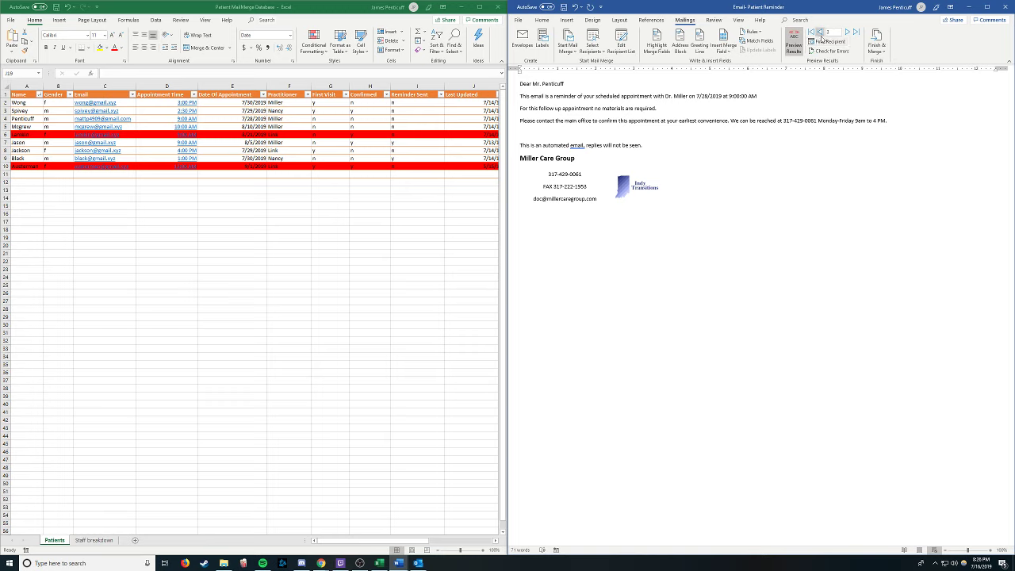
pyautogui.click(822, 35)
pyautogui.click(822, 35)
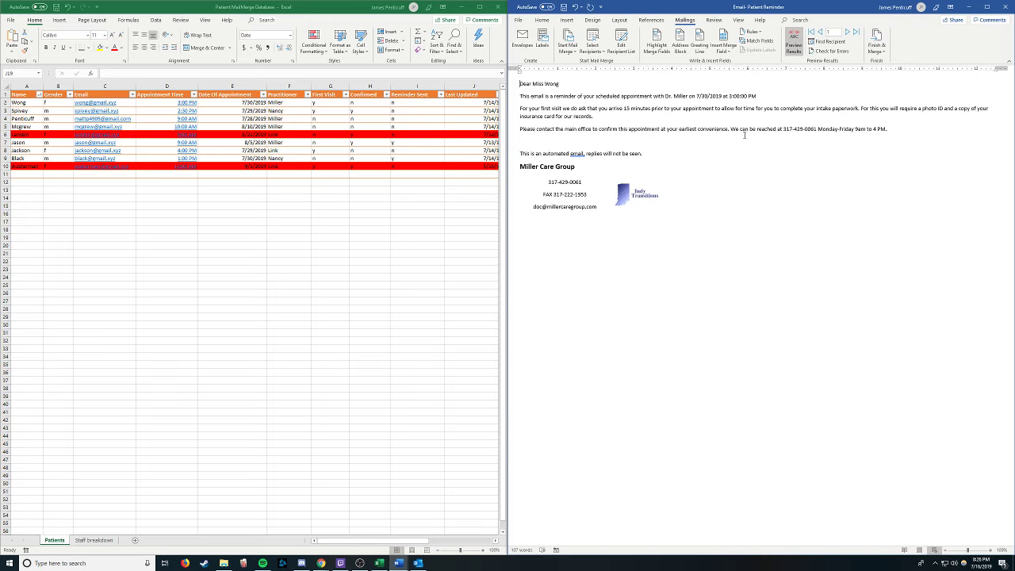
pyautogui.click(847, 32)
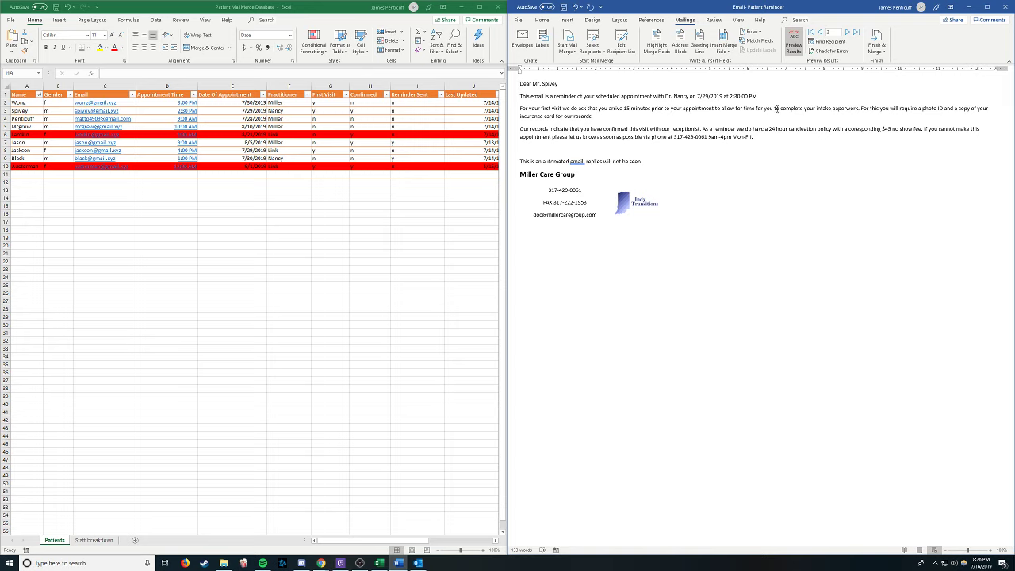
# Close the reminder document without saving and place Email-Patient Outstanding Bill from Desktop > Mail Beta beside the patient database.
pyautogui.click(1005, 8)
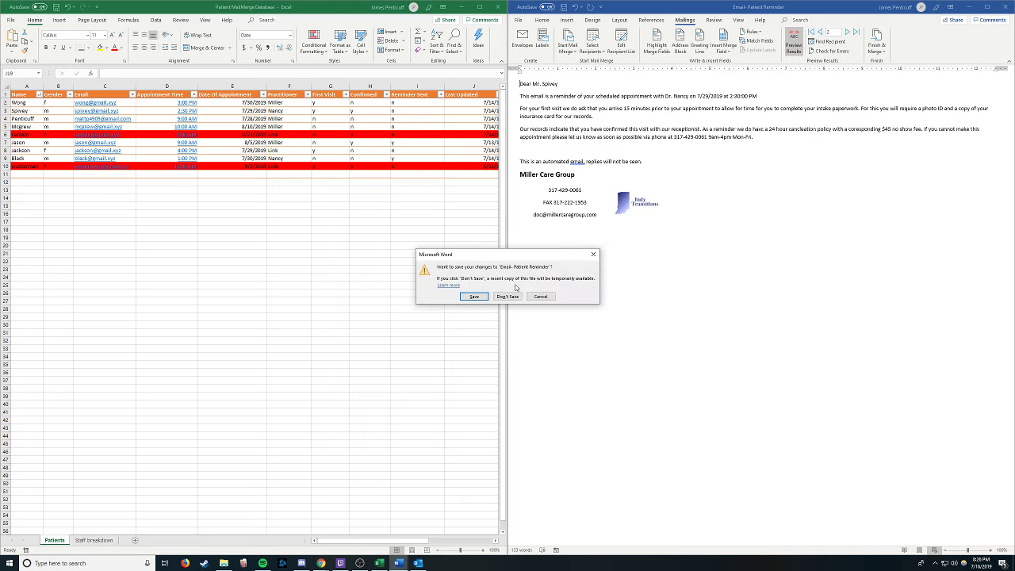
pyautogui.click(508, 296)
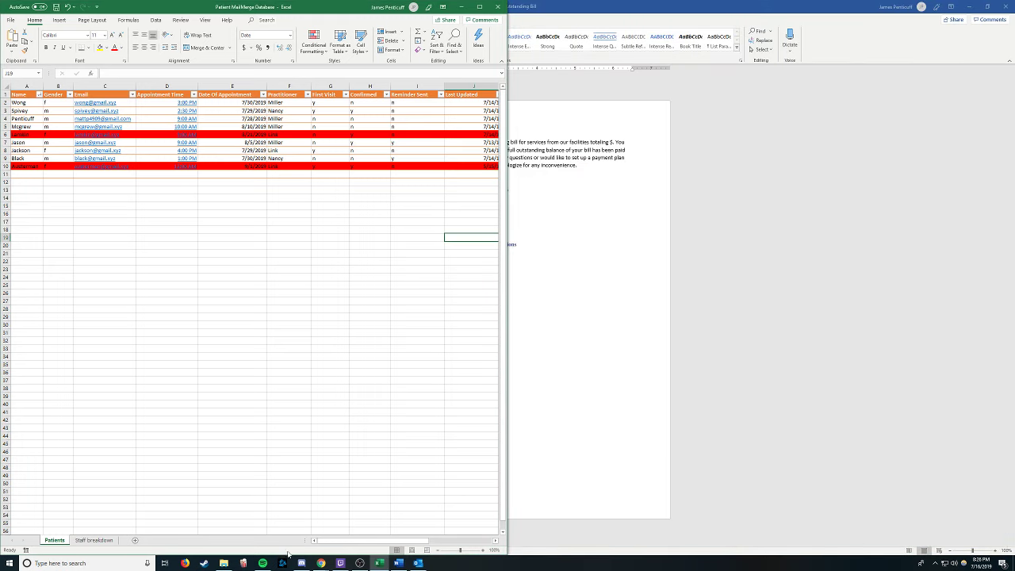
pyautogui.click(224, 563)
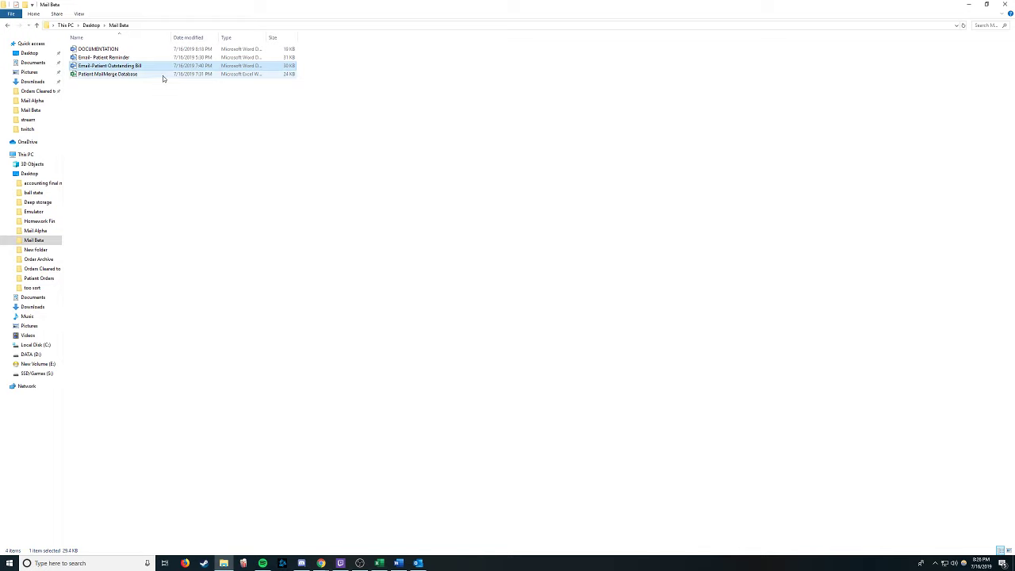
pyautogui.doubleClick(141, 65)
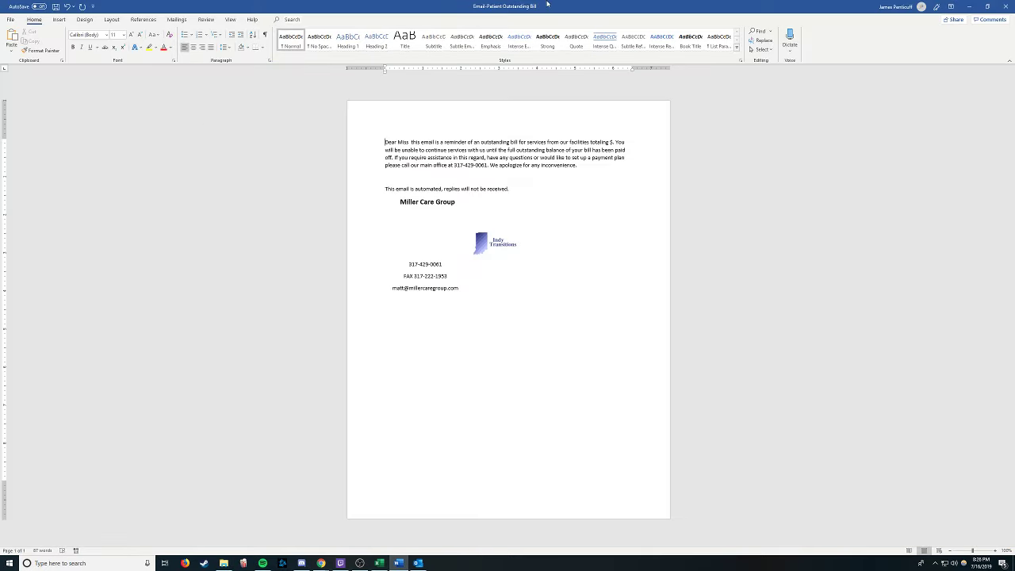
pyautogui.moveTo(520, 8); pyautogui.dragTo(1014, 16)
pyautogui.click(325, 156)
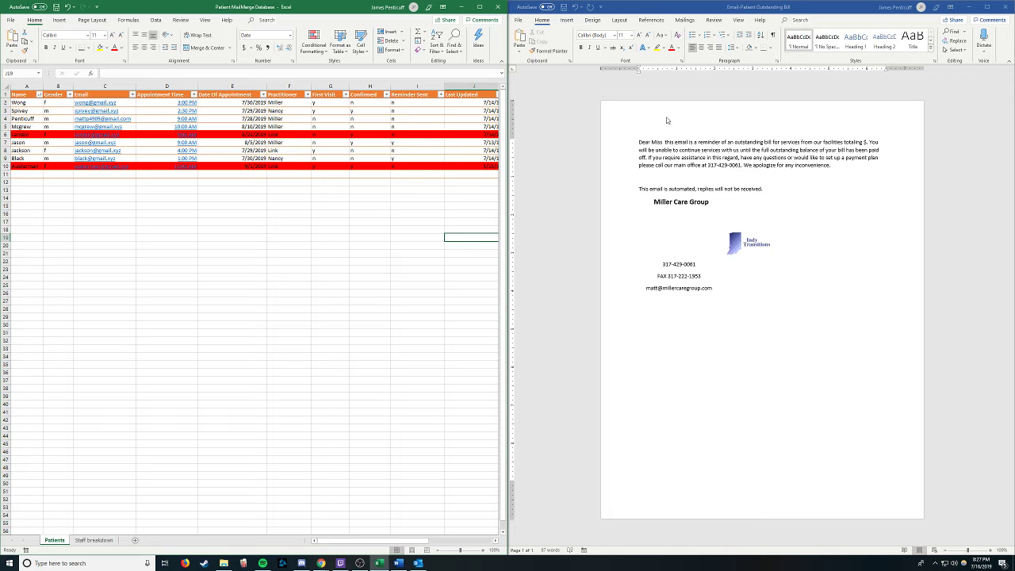
# Set the outstanding bill document's mail merge type to E-mail Messages.
pyautogui.click(686, 23)
pyautogui.click(685, 20)
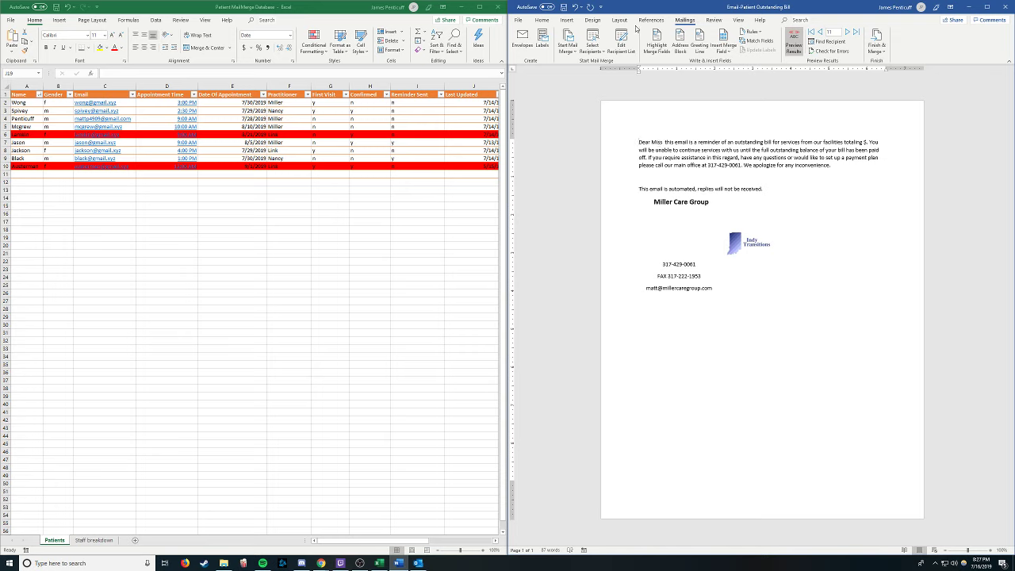
pyautogui.click(563, 54)
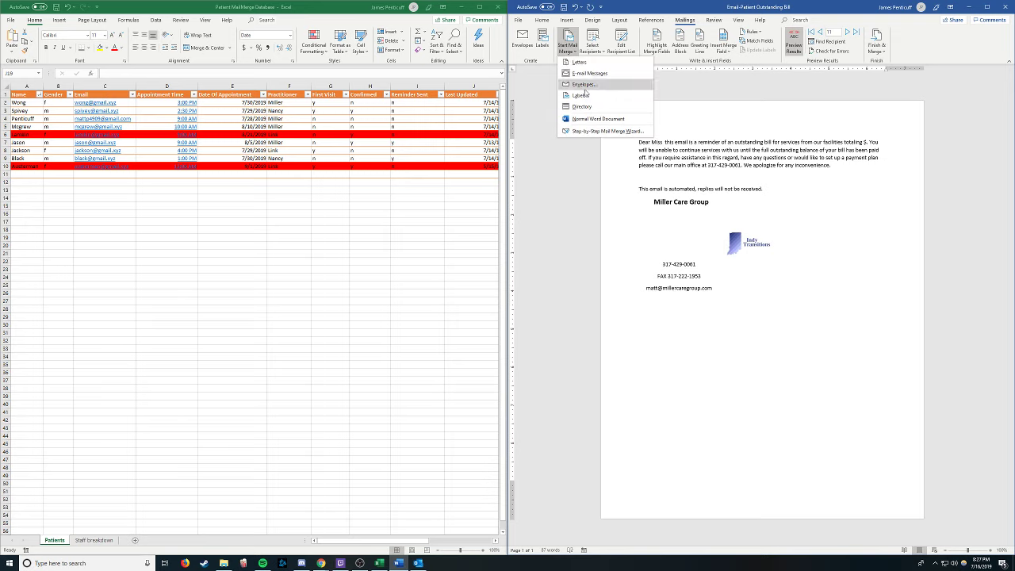
pyautogui.click(590, 73)
# Use the Patients table of Desktop > Mail Beta > Patient MailMerge Database as the outstanding bill document's existing recipient list.
pyautogui.click(593, 49)
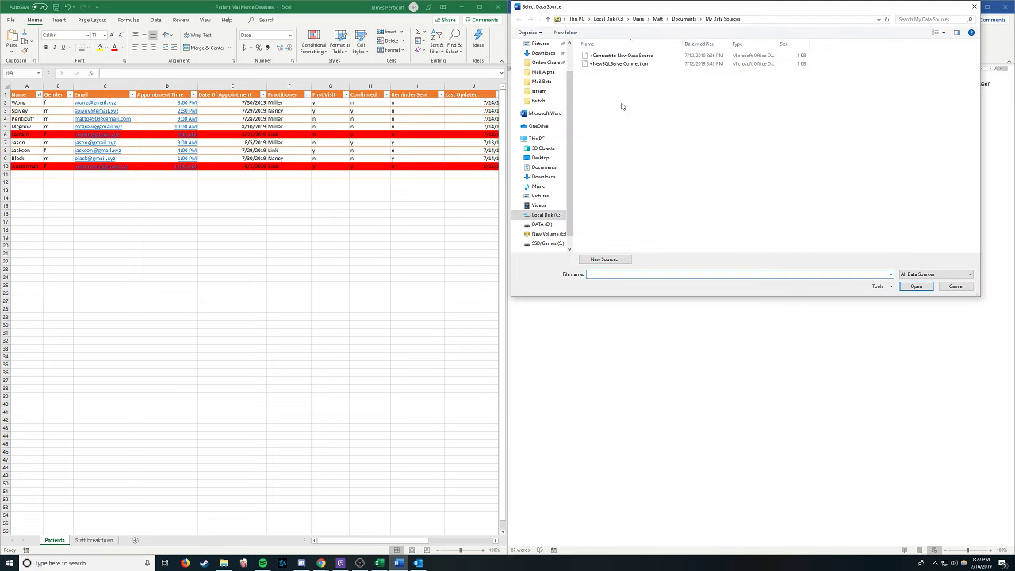
pyautogui.click(541, 158)
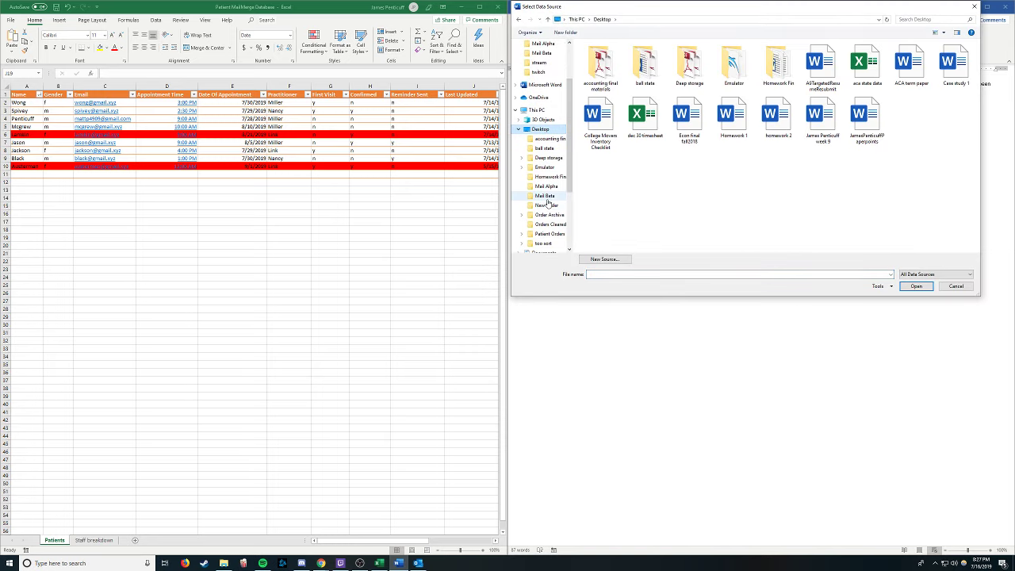
pyautogui.click(546, 196)
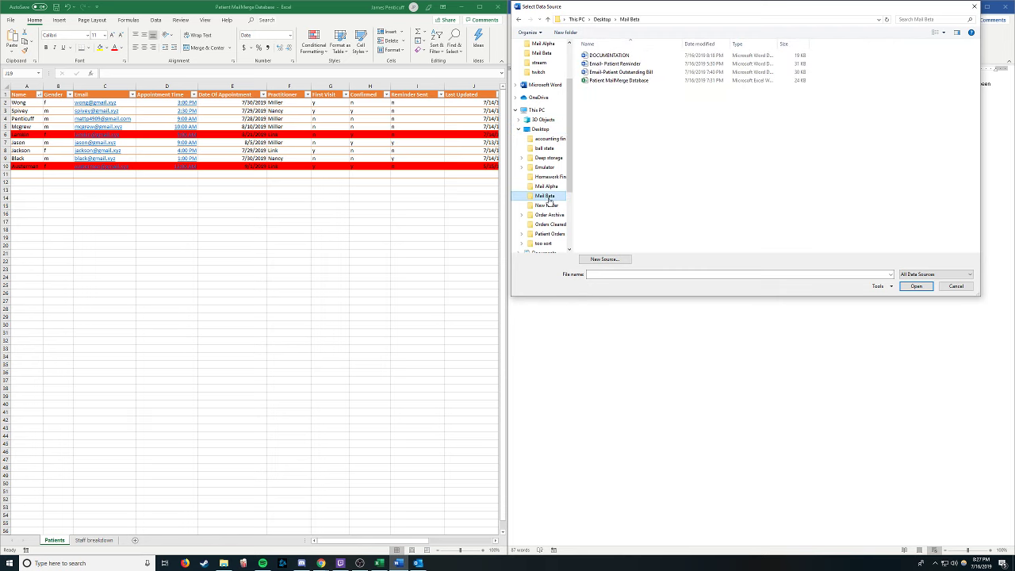
pyautogui.doubleClick(596, 80)
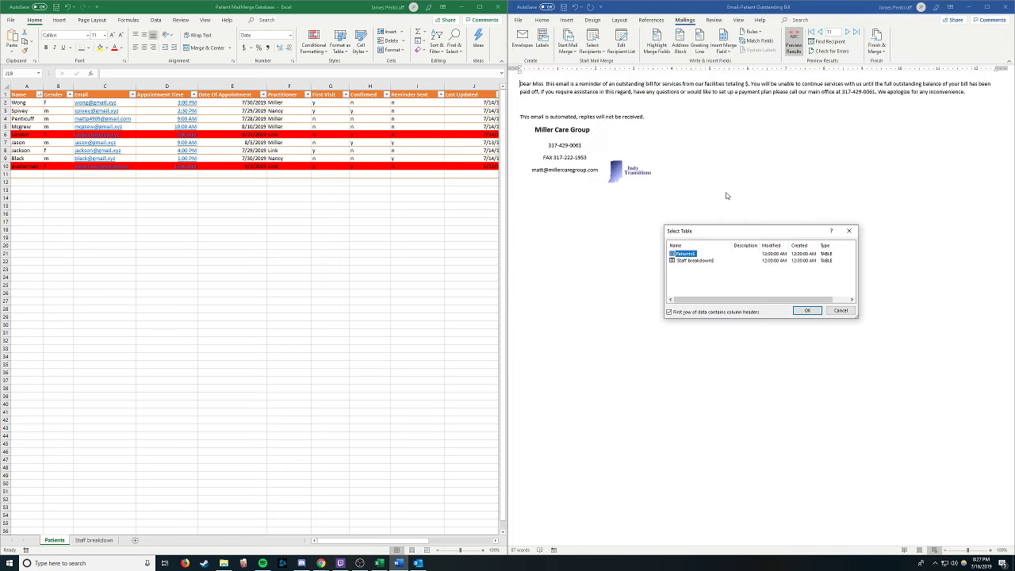
pyautogui.click(803, 310)
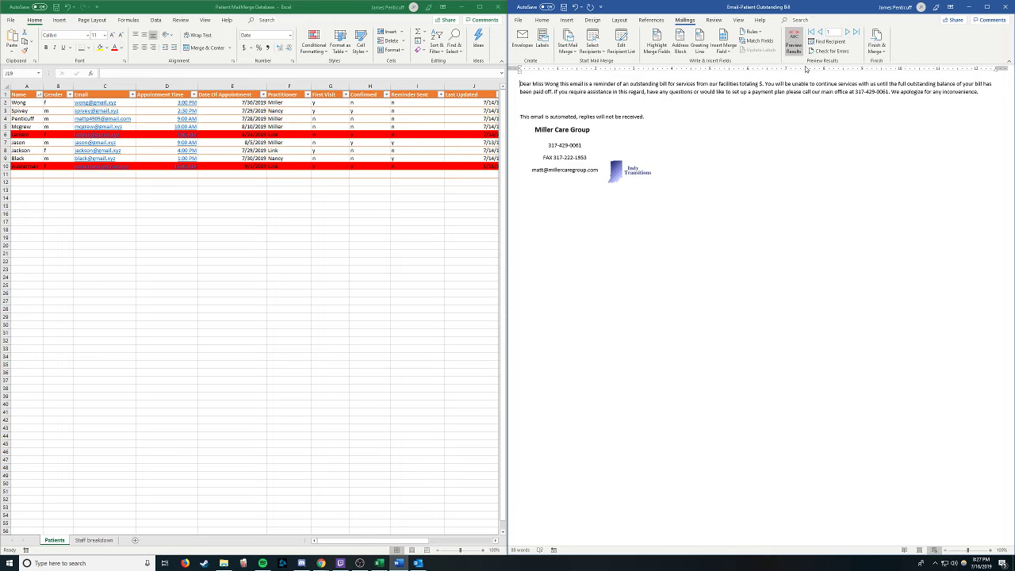
# Start merging the outstanding bill document to e-mail messages and change the subject line to "Billing reminder- Do Not Reply".
pyautogui.click(879, 46)
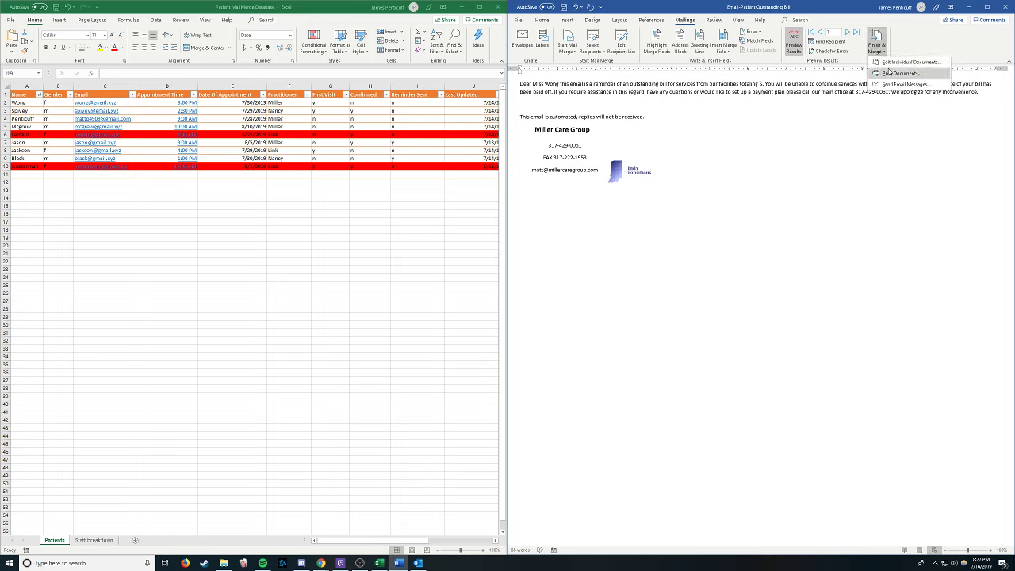
pyautogui.click(902, 84)
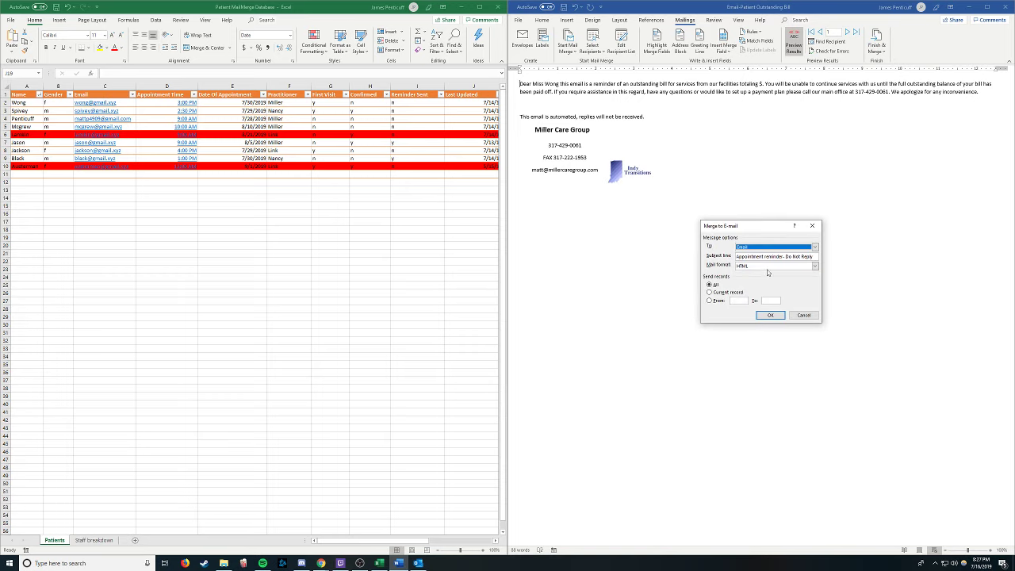
pyautogui.click(781, 258)
pyautogui.press('BackSpace')
pyautogui.press('BackSpace')
pyautogui.press('BackSpace')
pyautogui.press('BackSpace')
pyautogui.press('BackSpace')
pyautogui.press('BackSpace')
pyautogui.press('BackSpace')
pyautogui.press('BackSpace')
pyautogui.press('BackSpace')
pyautogui.press('BackSpace')
pyautogui.press('BackSpace')
pyautogui.press('BackSpace')
pyautogui.press('BackSpace')
pyautogui.press('BackSpace')
pyautogui.press('BackSpace')
pyautogui.press('BackSpace')
pyautogui.press('BackSpace')
pyautogui.press('BackSpace')
pyautogui.press('BackSpace')
pyautogui.press('BackSpace')
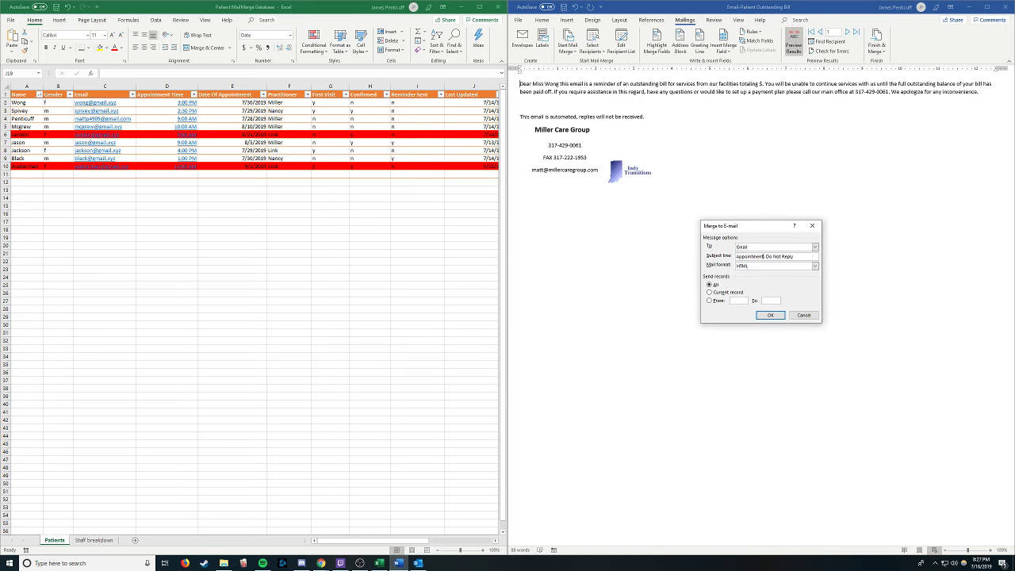
pyautogui.write('Billing remind')
pyautogui.write('er')
pyautogui.write('-')
# Switch to Outlook's Sent Items beside the document and send the billing reminder merge to all records in HTML format.
pyautogui.click(420, 563)
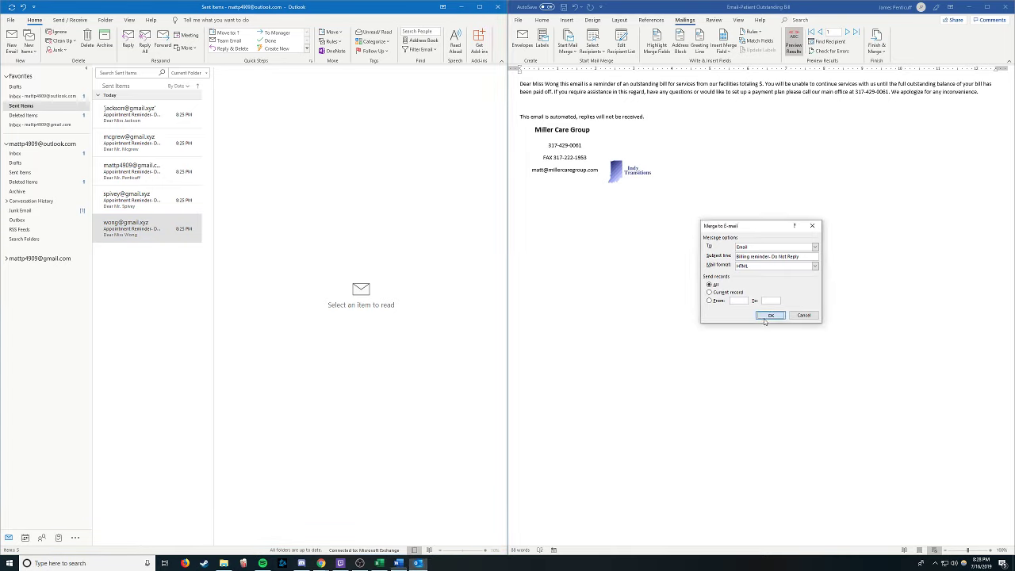
pyautogui.click(767, 316)
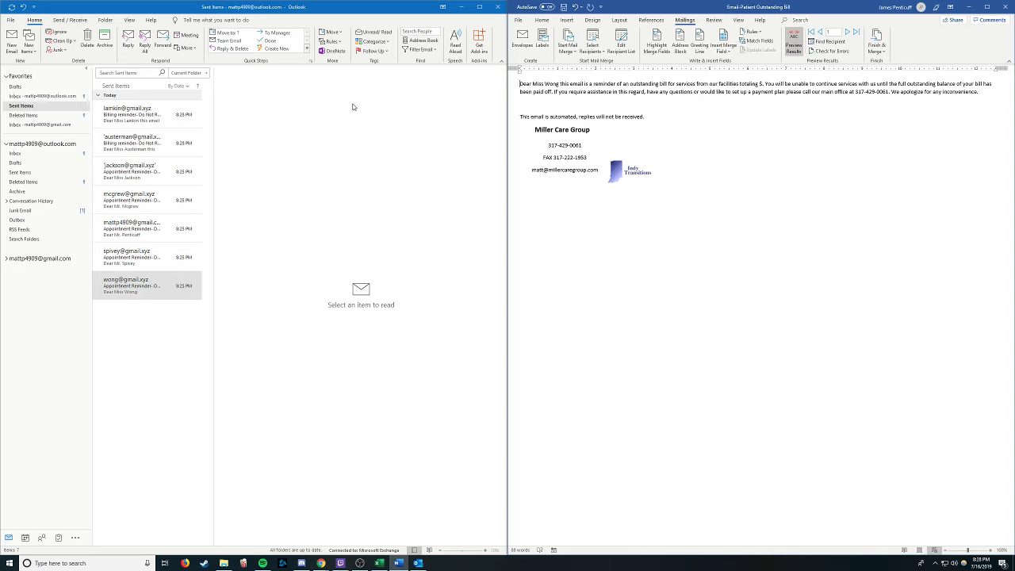
# Open the two sent billing reminder e-mails in Outlook and check each one's greeting, outstanding amount and wording.
pyautogui.click(147, 115)
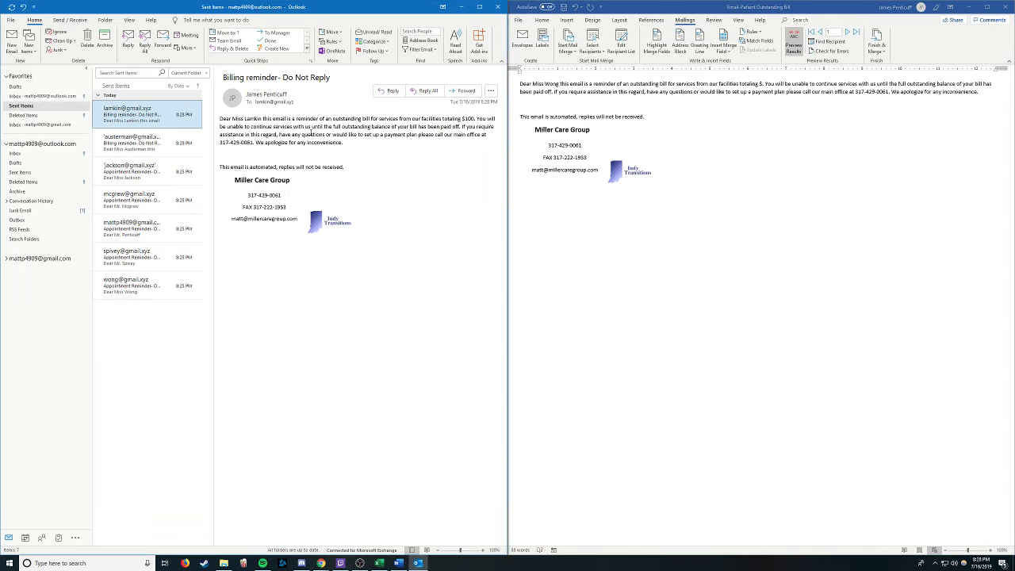
pyautogui.click(262, 563)
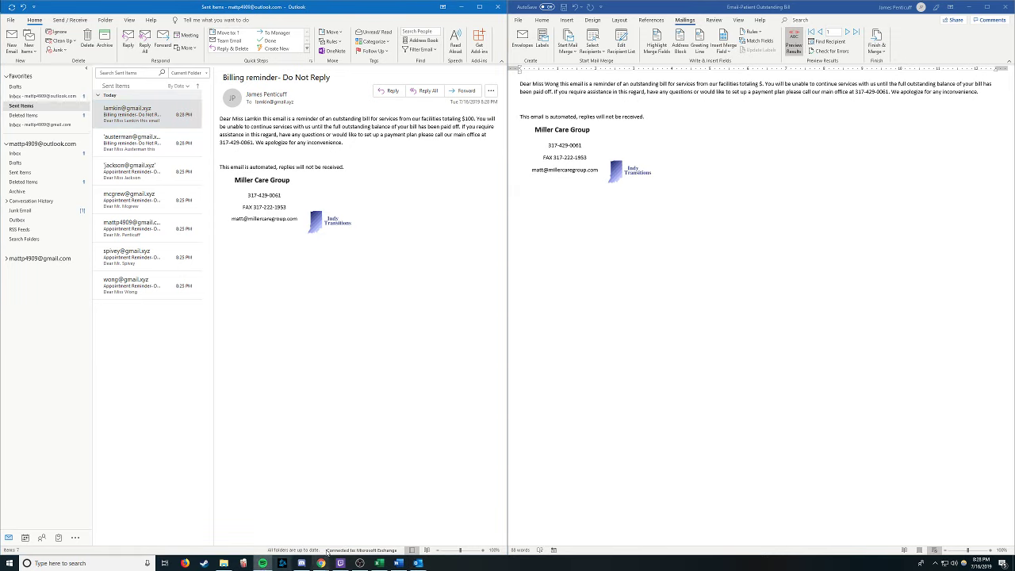
pyautogui.click(142, 153)
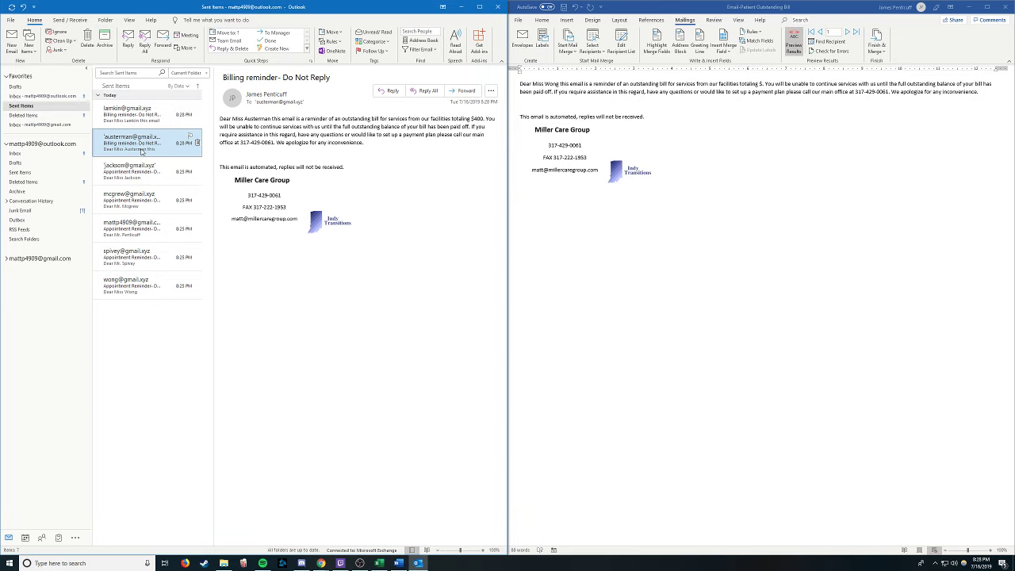